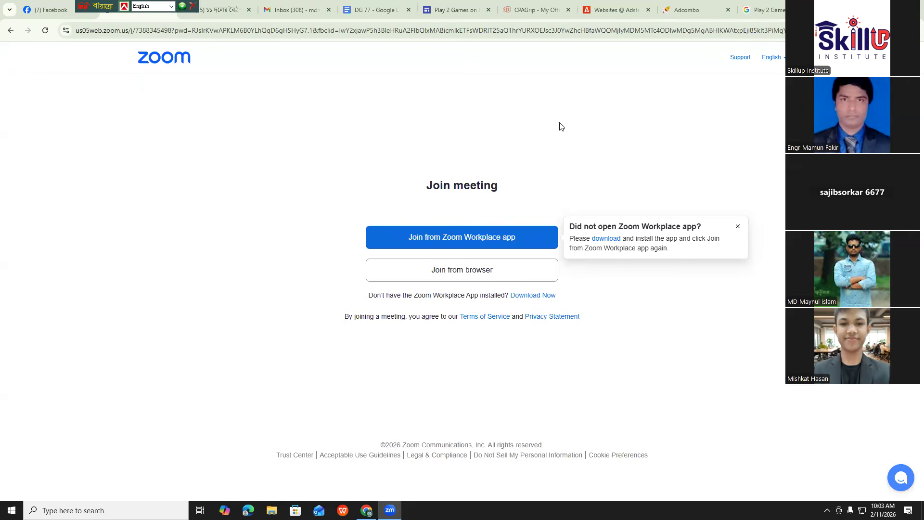
click(644, 55)
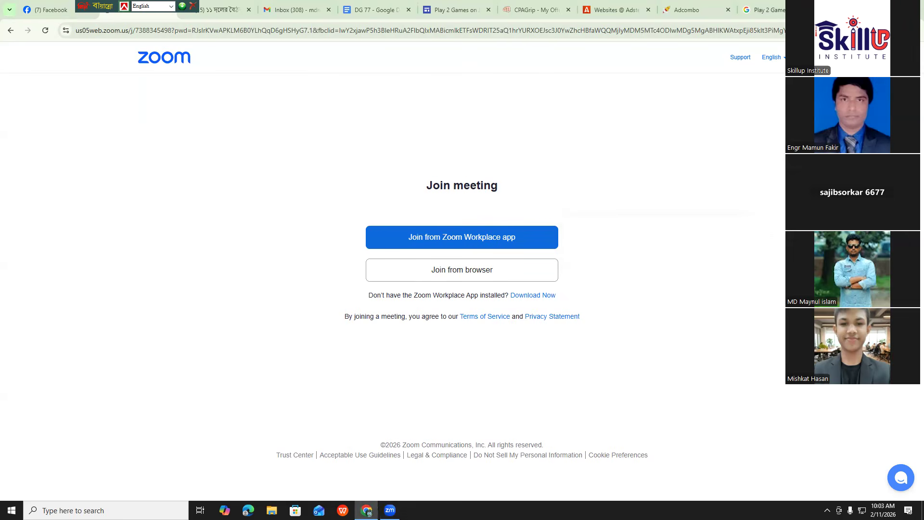
drag(845, 6, 894, 29)
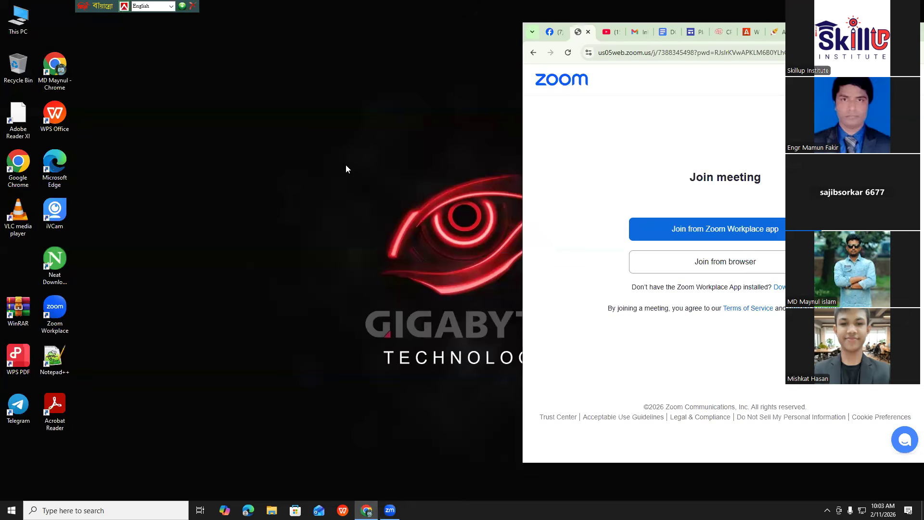
drag(688, 177, 766, 178)
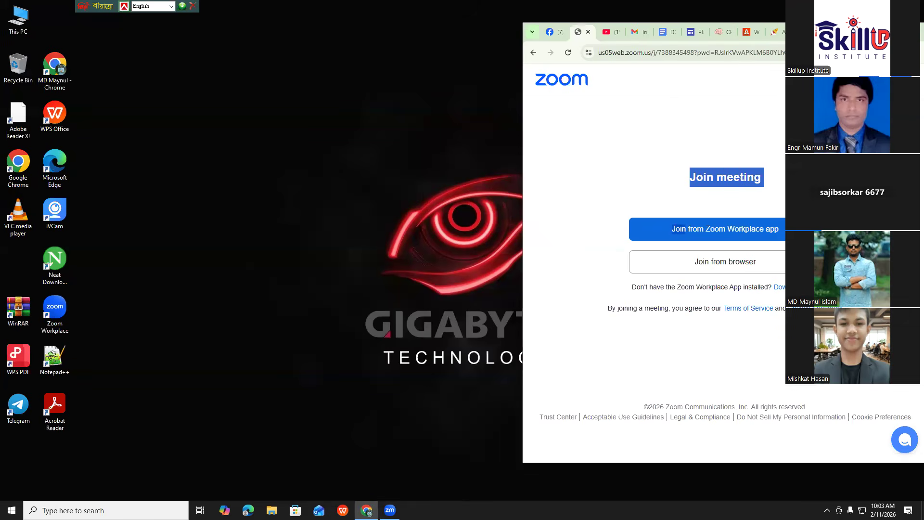
click(615, 151)
key(super+Up)
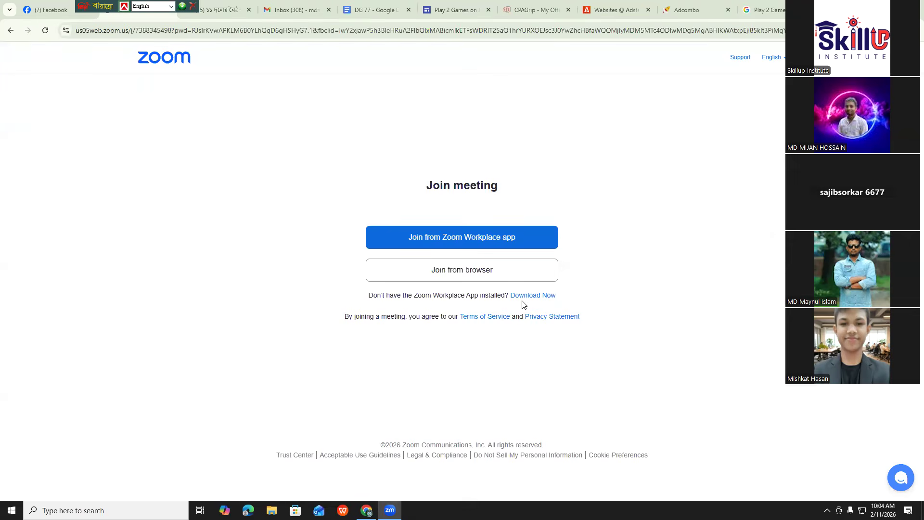
Switch to Facebook, expand the shortcuts list and open Ads Manager, minimizing the open group chat
click(48, 11)
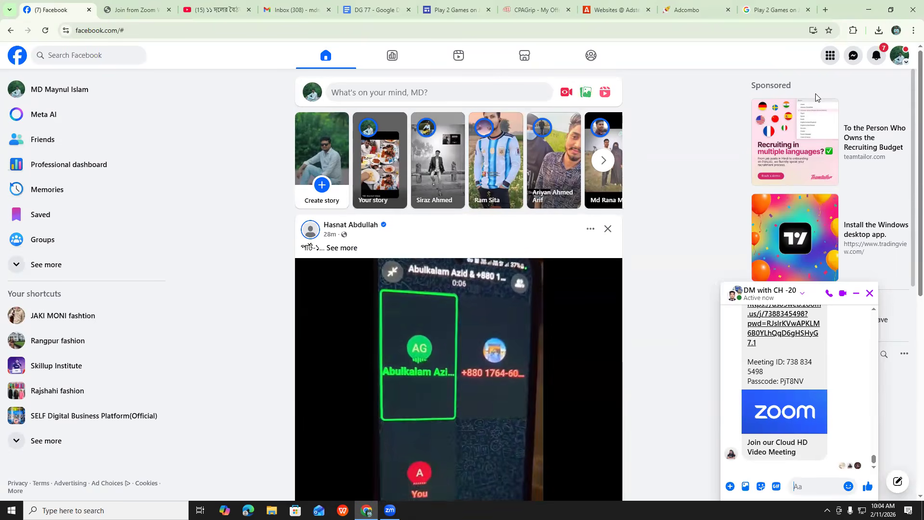
click(58, 264)
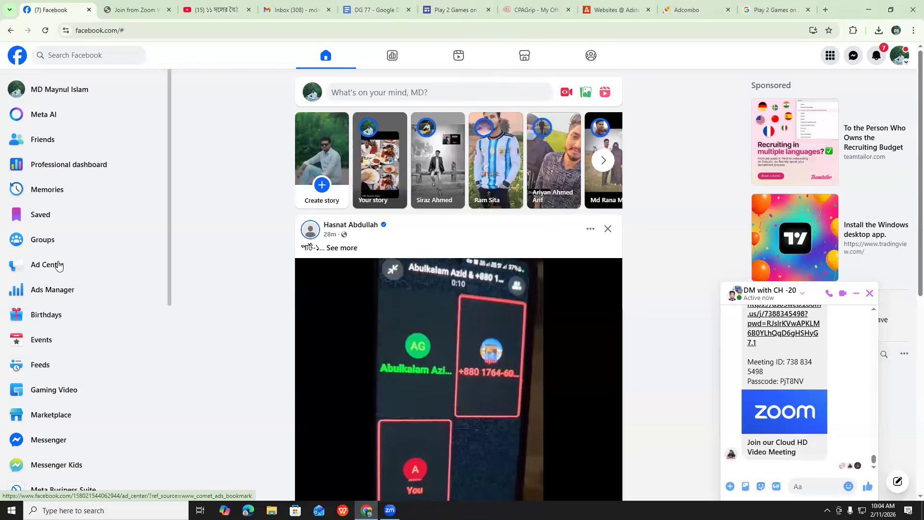
click(58, 290)
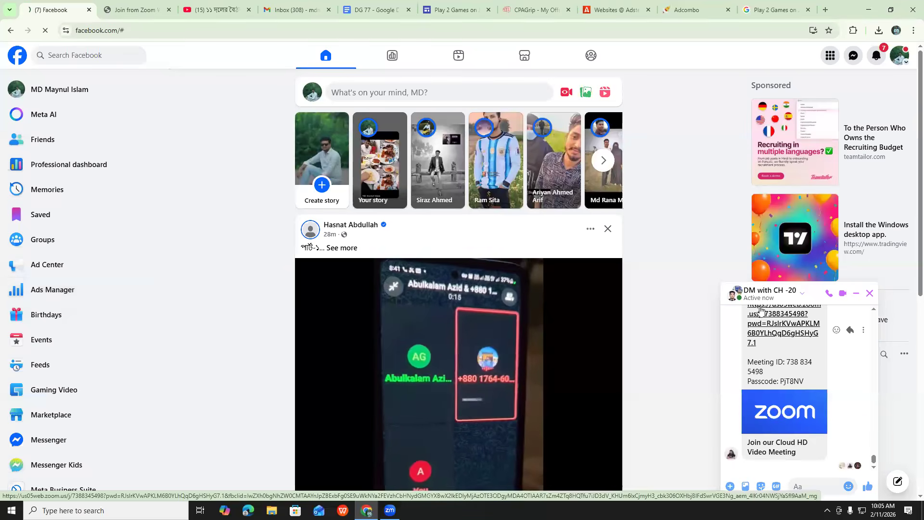
click(858, 294)
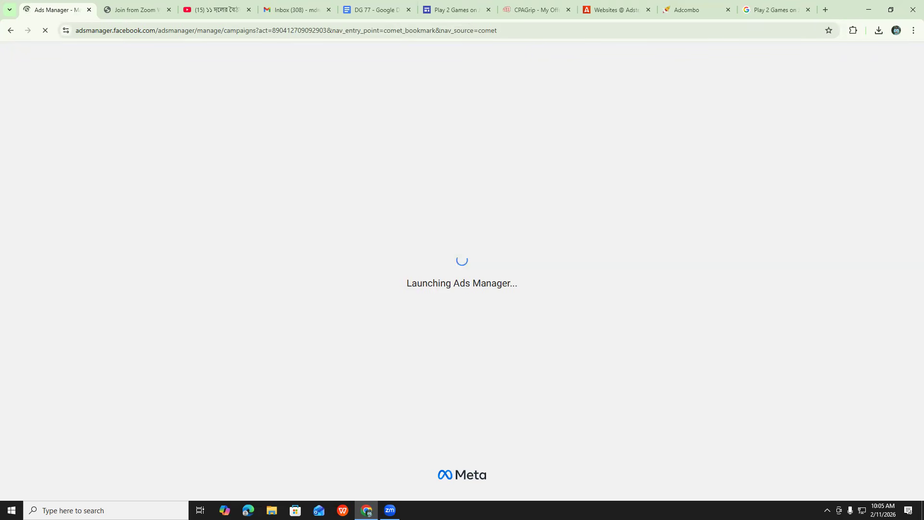
Lower the computer's speaker volume to 4
click(828, 511)
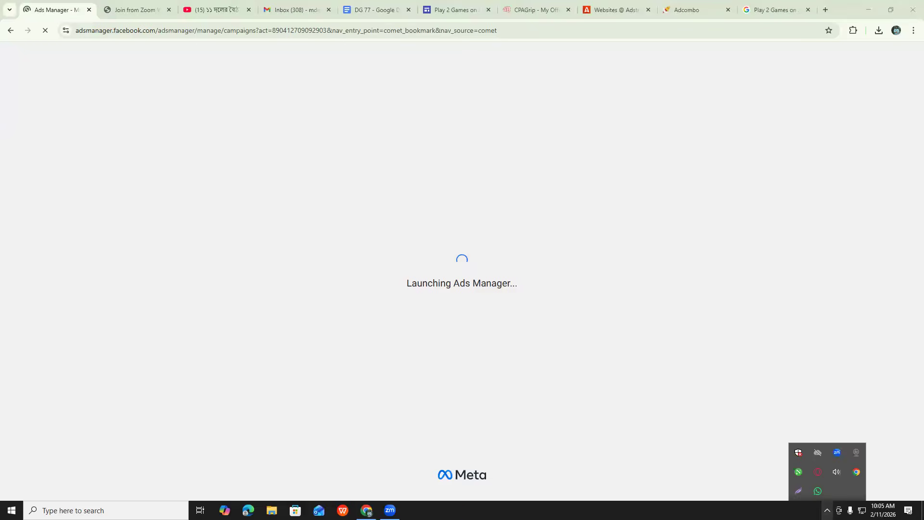
click(836, 473)
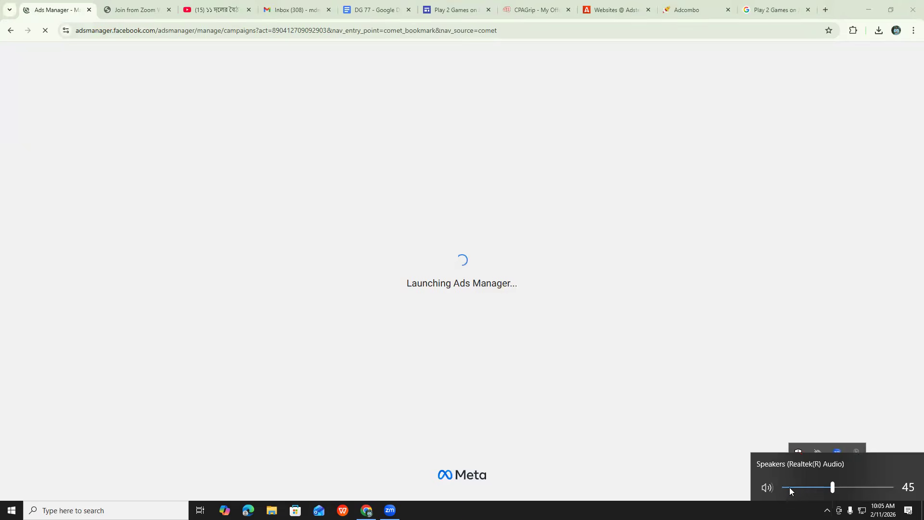
click(789, 487)
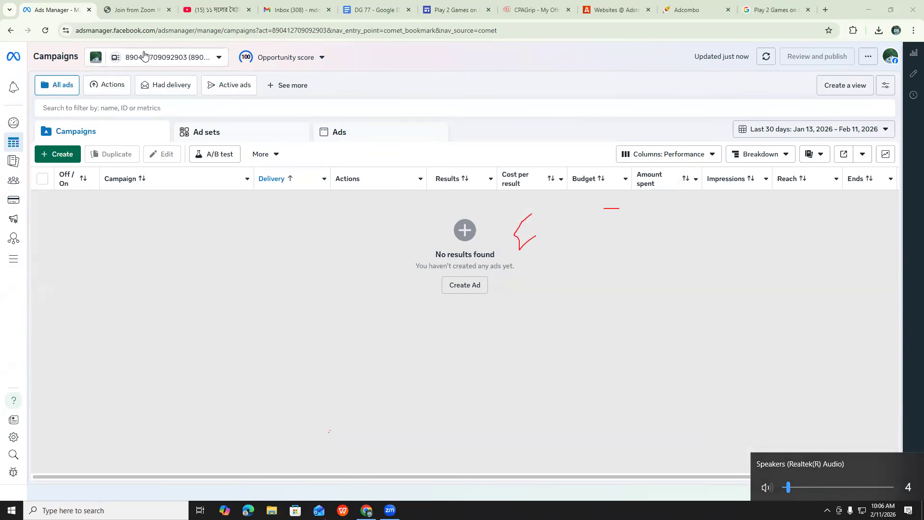
Start a new business portfolio from the ad account selector and autofill the portfolio name and the contact's first and last name
click(217, 58)
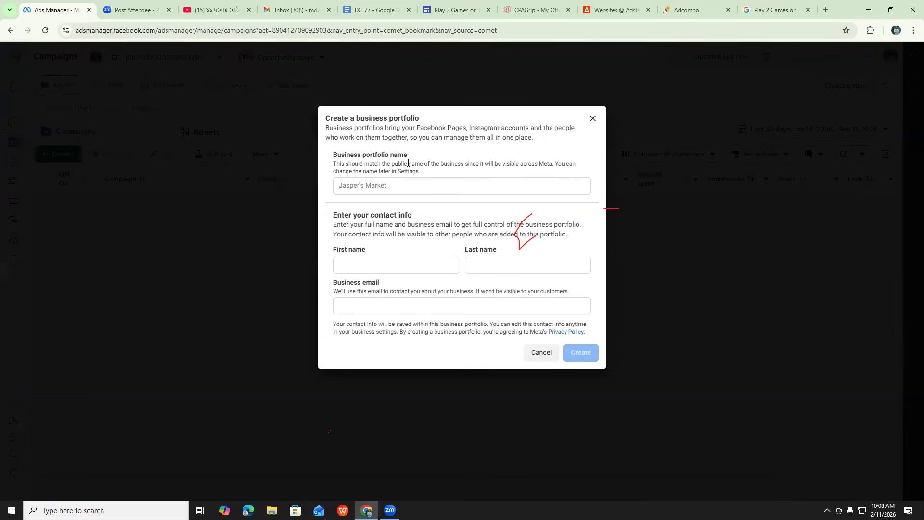
click(376, 187)
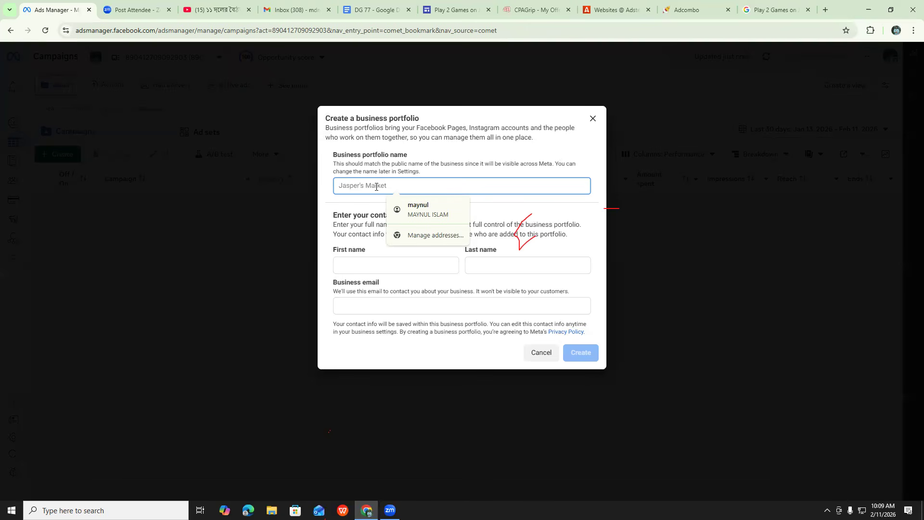
click(417, 210)
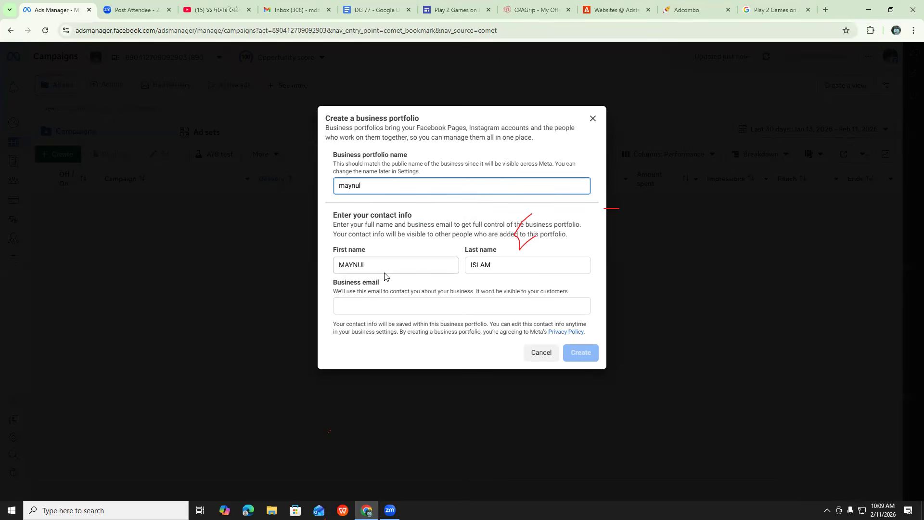
Copy the signed-in account's e-mail address from Gmail into the business email field and submit the business portfolio form
click(341, 306)
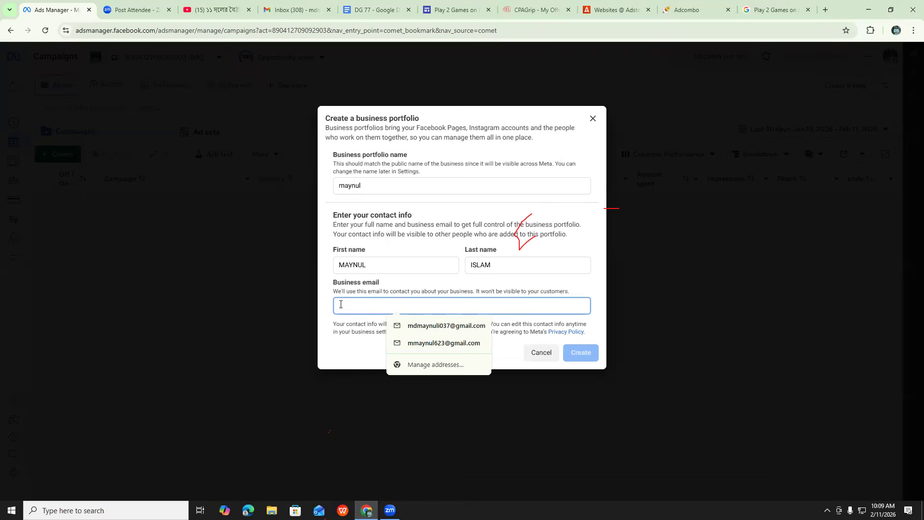
click(284, 11)
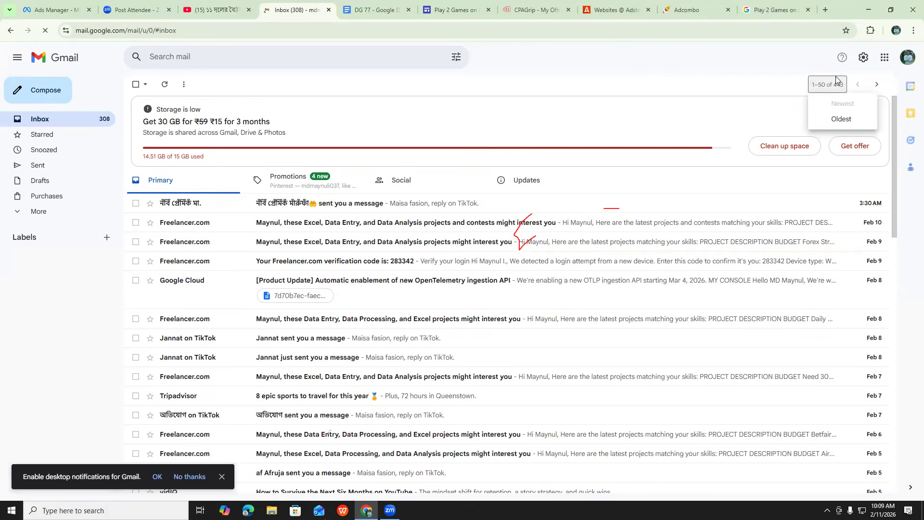
click(904, 58)
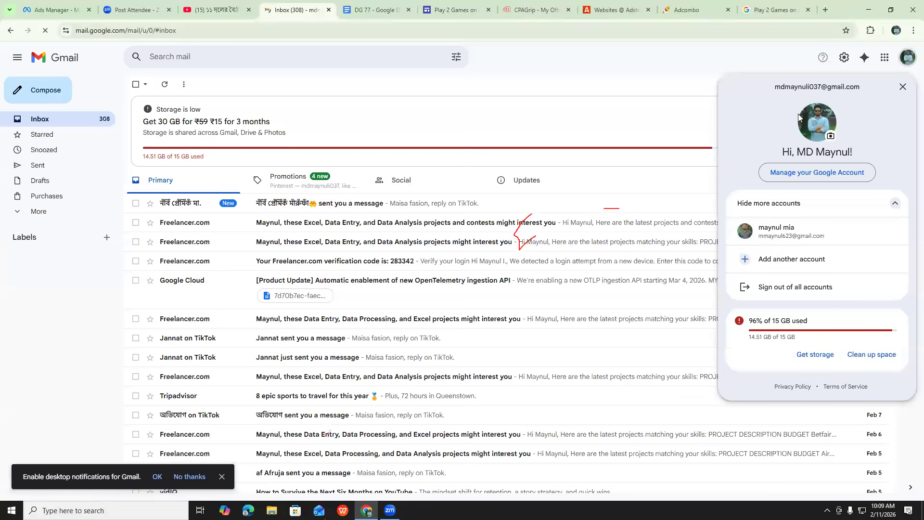
triple_click(805, 85)
key(ctrl+c)
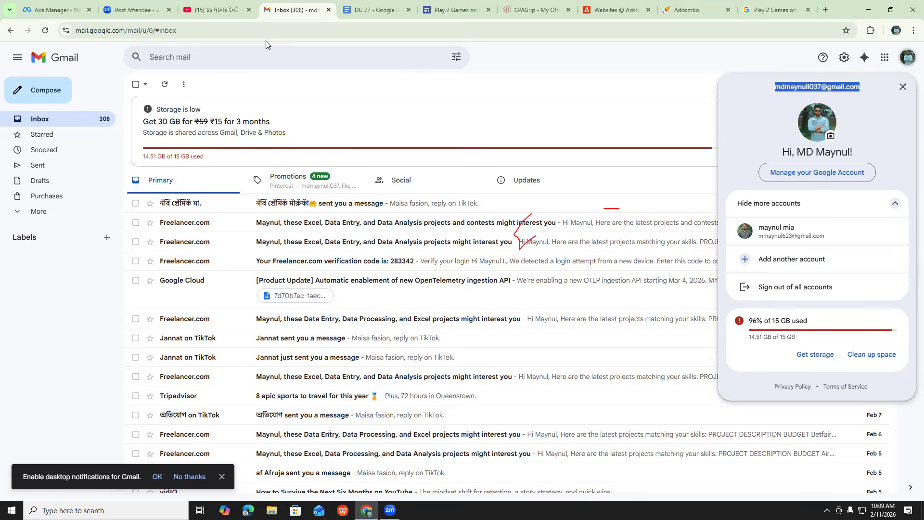
click(44, 9)
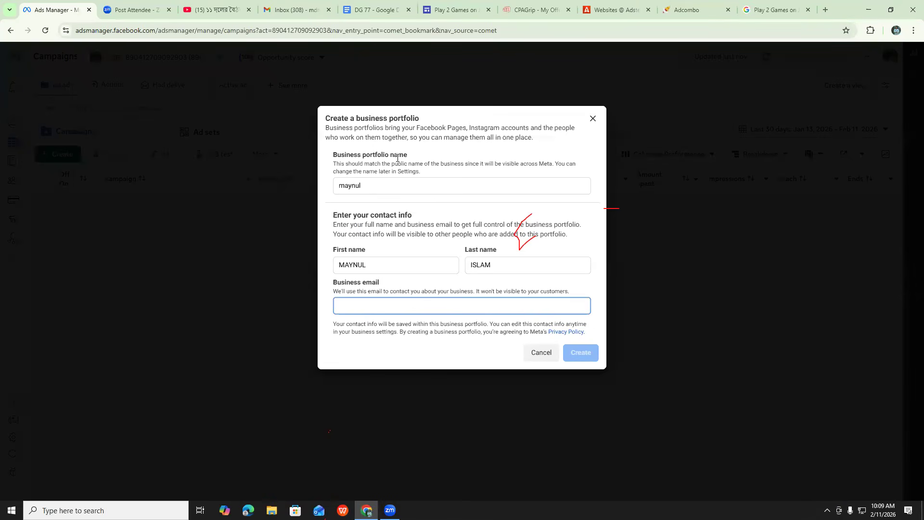
click(403, 304)
key(ctrl+v)
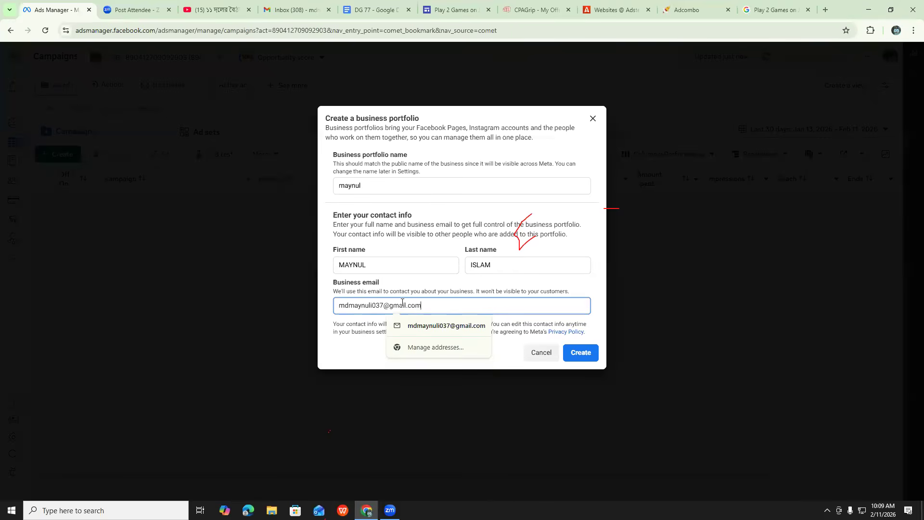
click(545, 321)
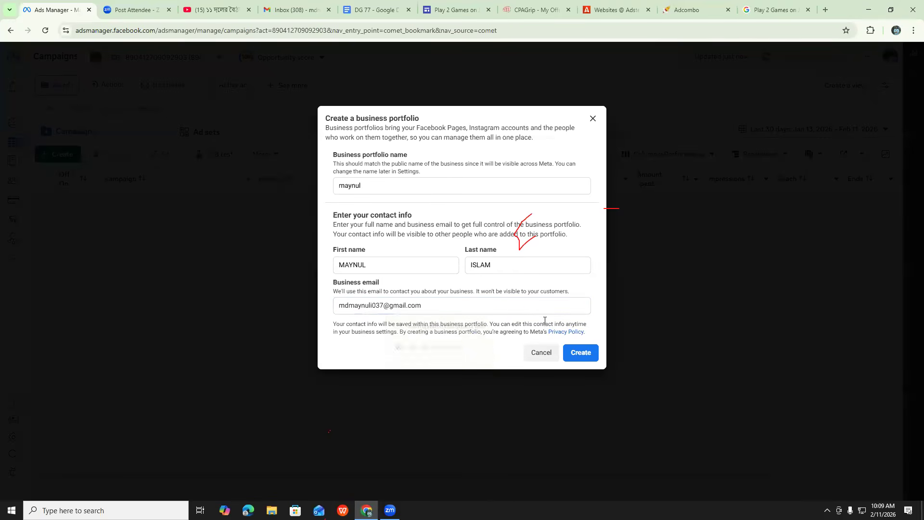
click(580, 358)
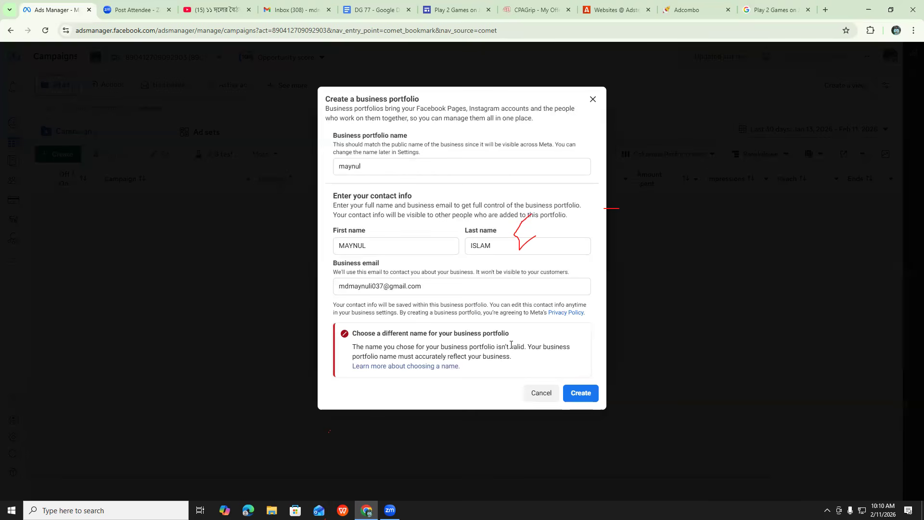
Replace the business portfolio name with "Nul Coffee house" and submit the form again
click(373, 165)
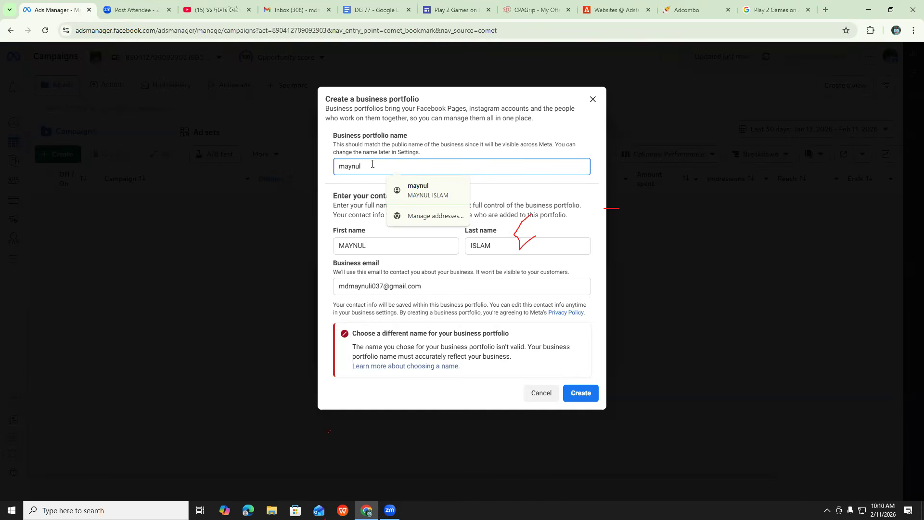
drag(373, 164, 326, 167)
key(BackSpace)
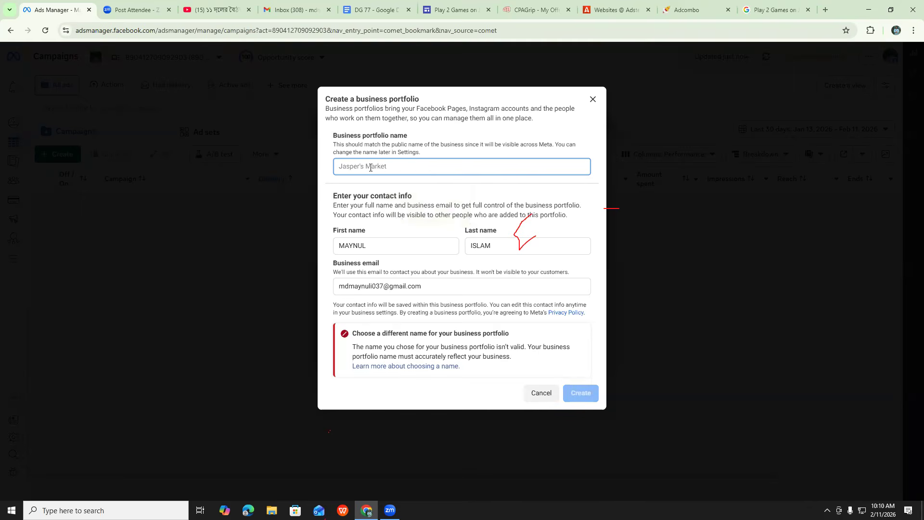
text(Nul)
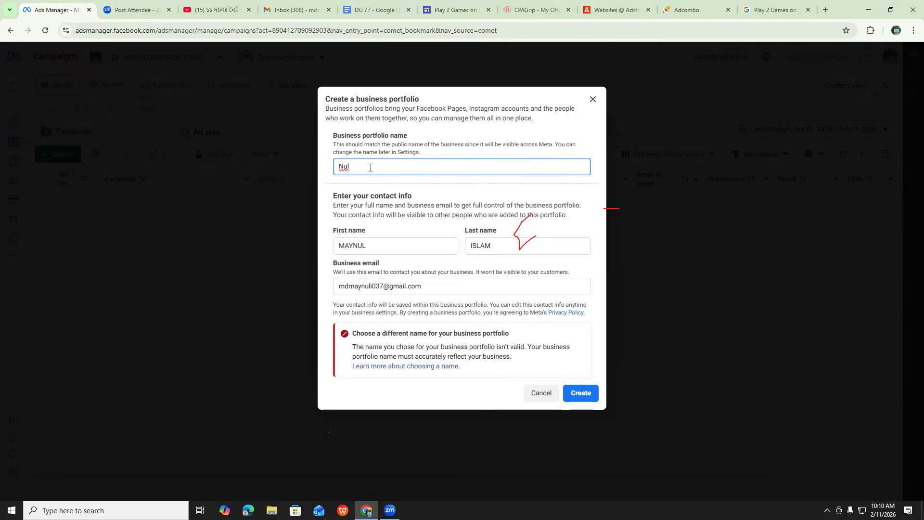
text( Coffe)
key(BackSpace)
text(ehouse)
click(370, 168)
click(578, 396)
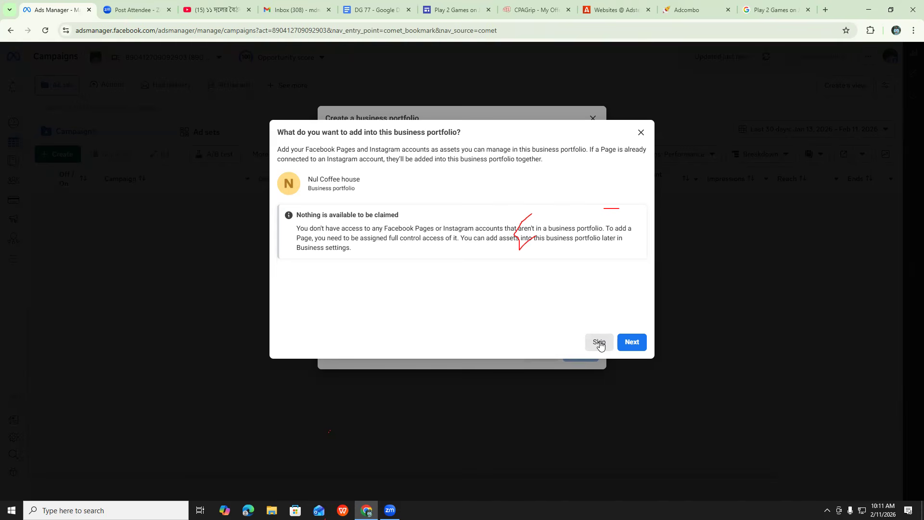
Skip adding Pages, Instagram accounts and other people, and confirm the business portfolio details
click(600, 342)
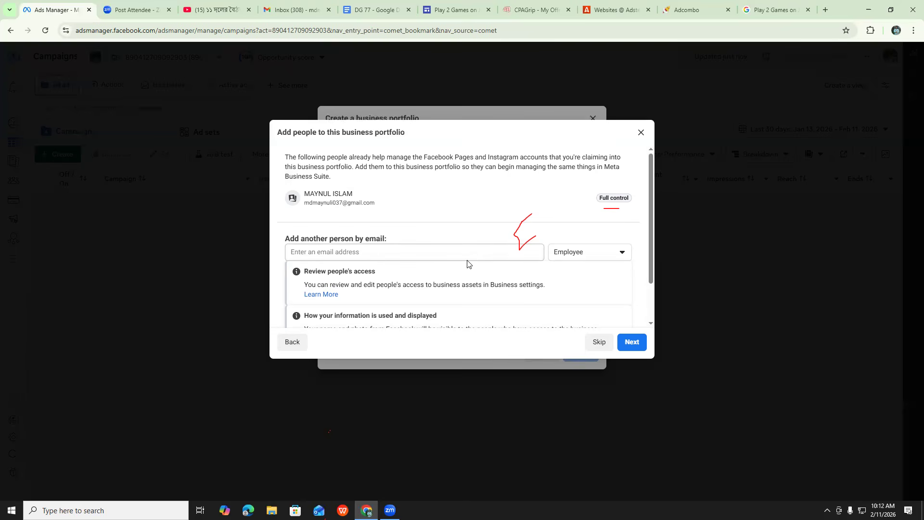
click(598, 342)
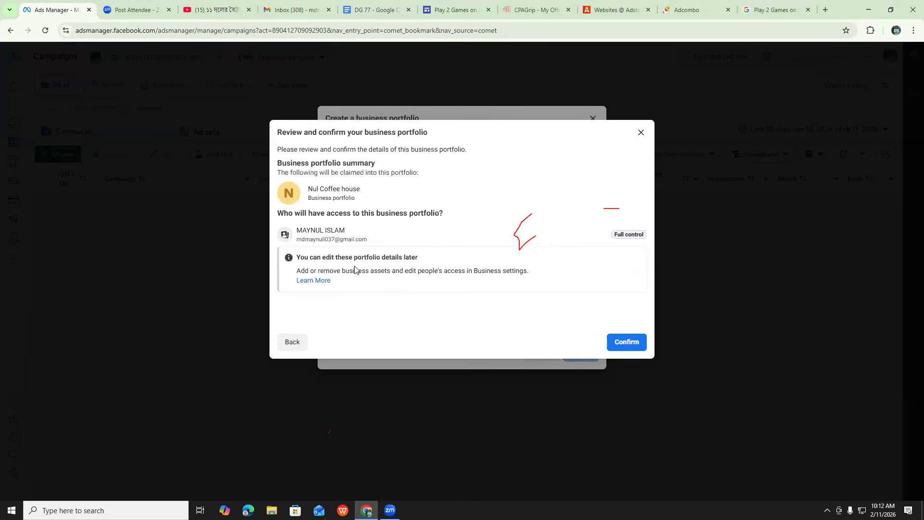
click(623, 343)
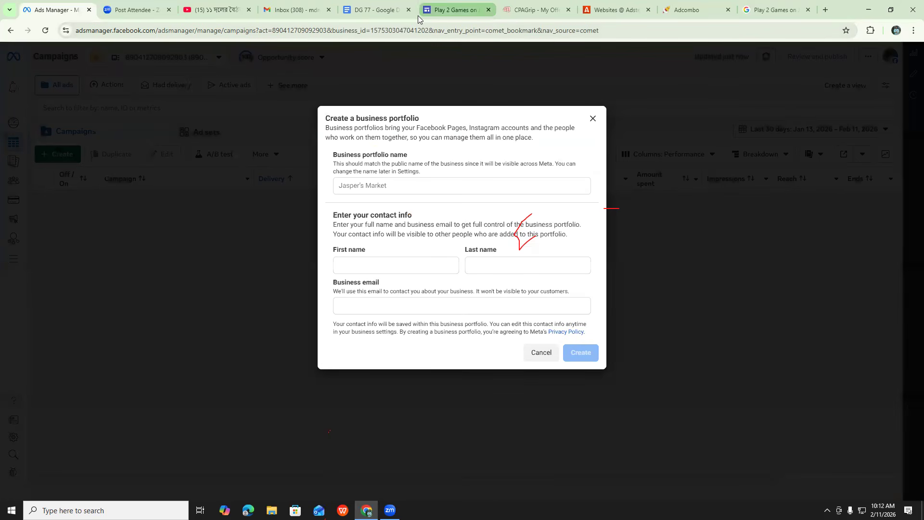
Confirm the business email through Facebook's "Confirm your business email address" message in Gmail, and close the business settings and Gmail tabs
click(282, 9)
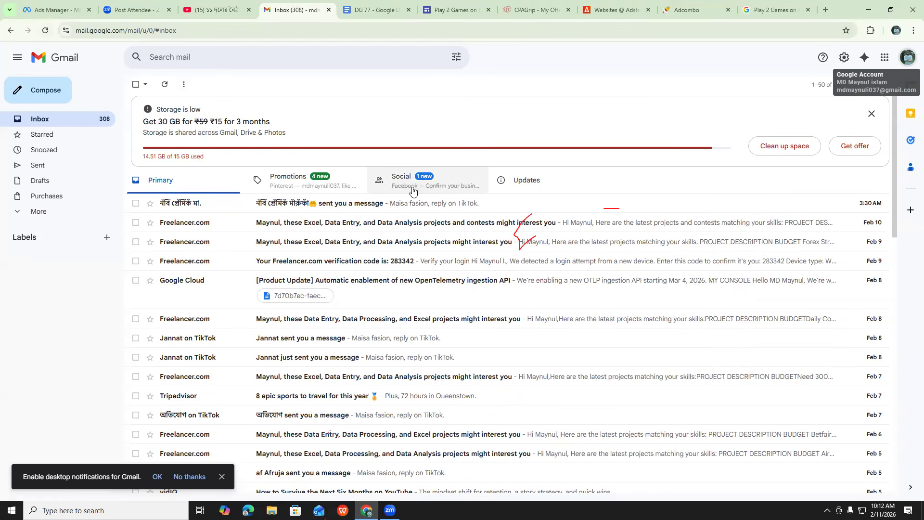
click(455, 186)
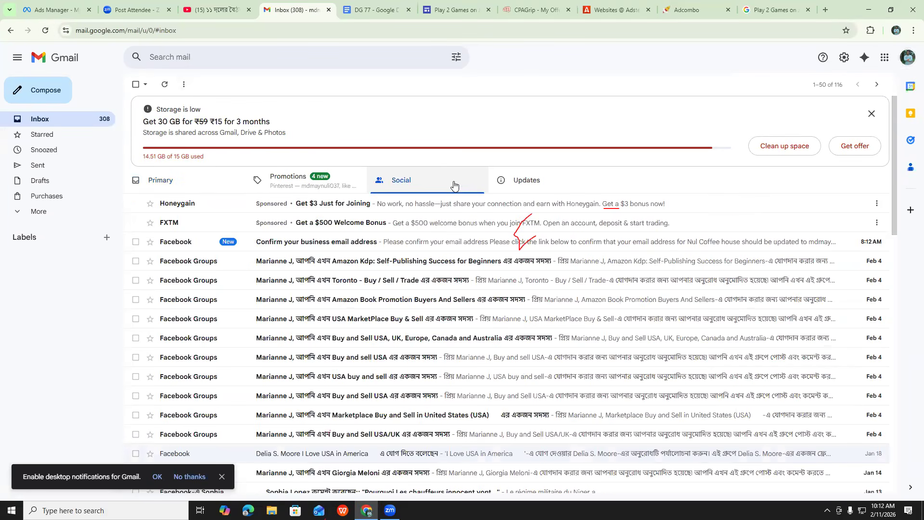
click(322, 241)
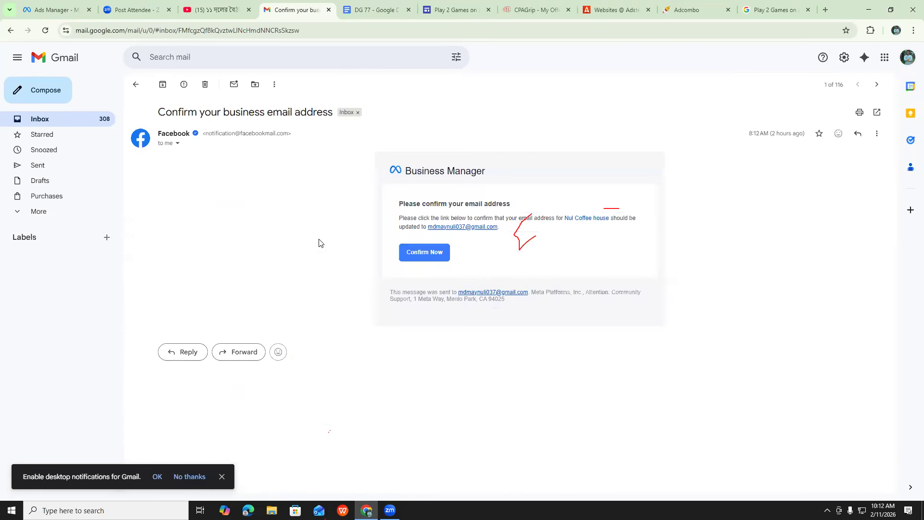
click(423, 253)
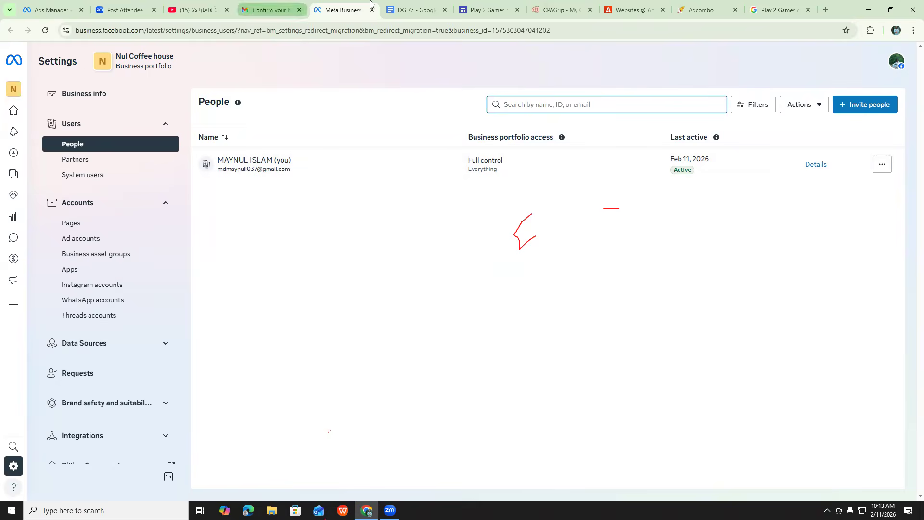
click(371, 11)
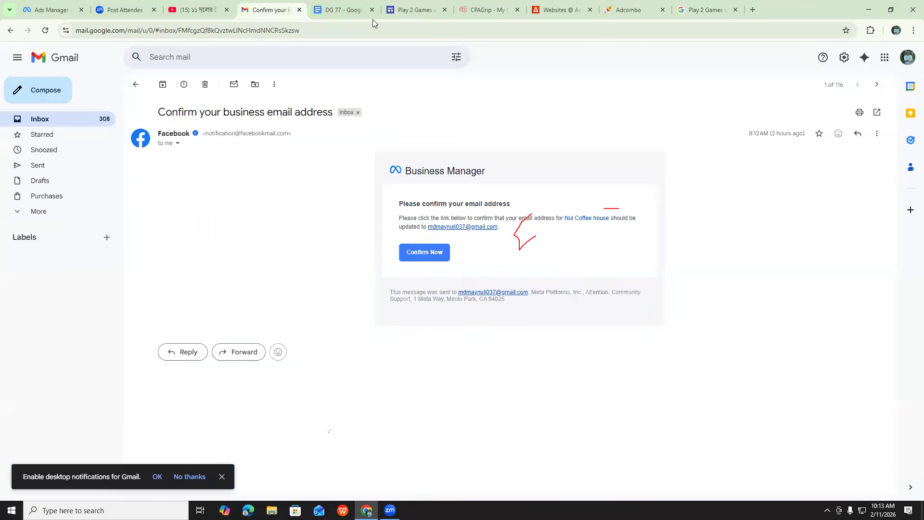
click(299, 10)
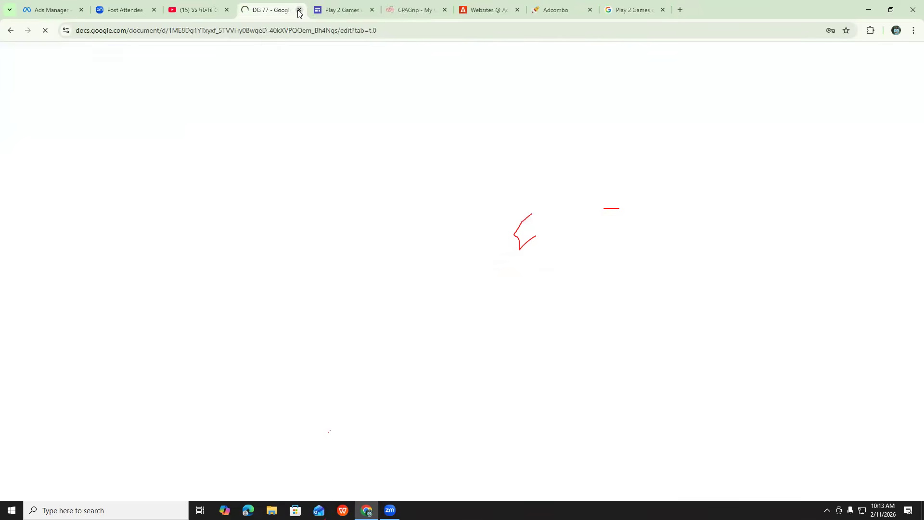
Switch to the Ads Manager tab and dismiss the blank business portfolio form
click(51, 10)
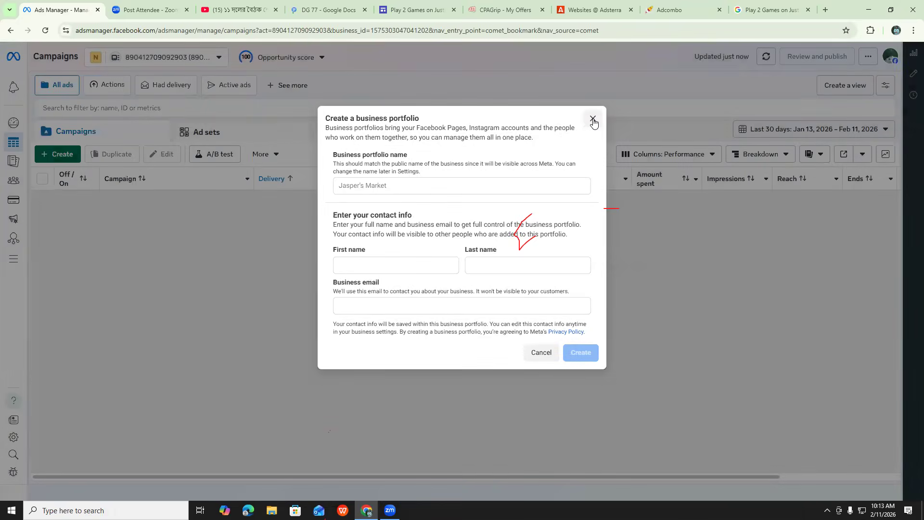
click(593, 119)
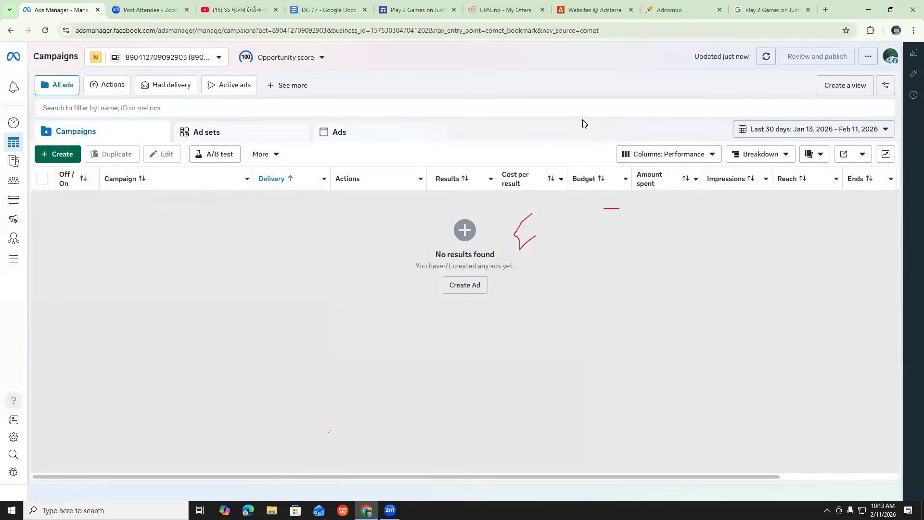
mouse_move(1, 68)
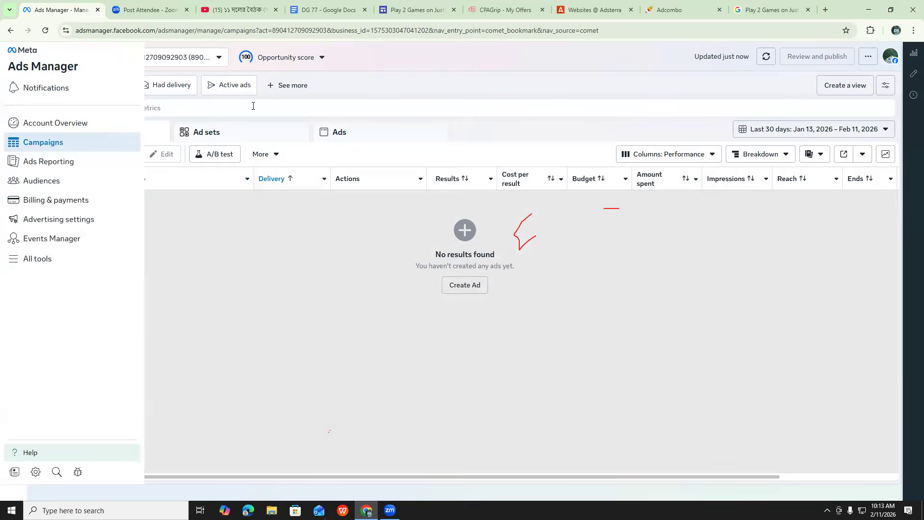
Open Facebook in a new browser tab and go from there to Ads Manager
click(826, 10)
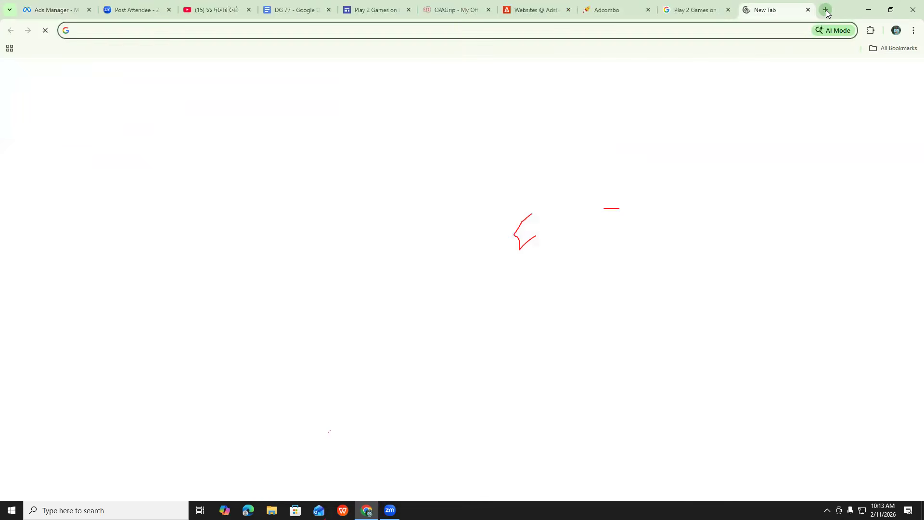
click(826, 11)
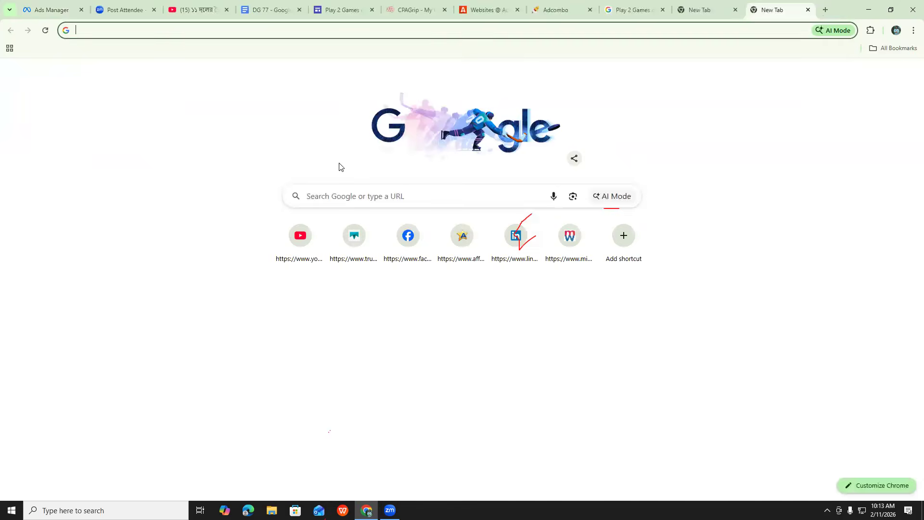
click(407, 241)
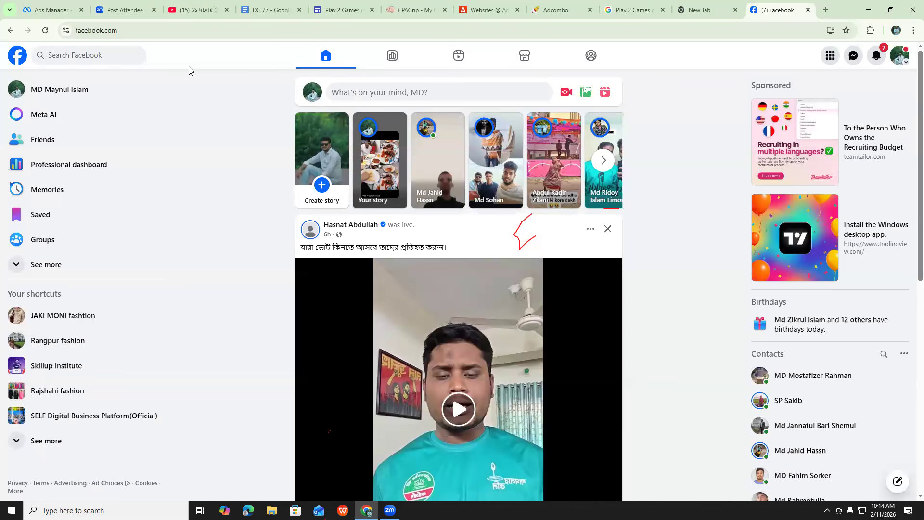
click(35, 268)
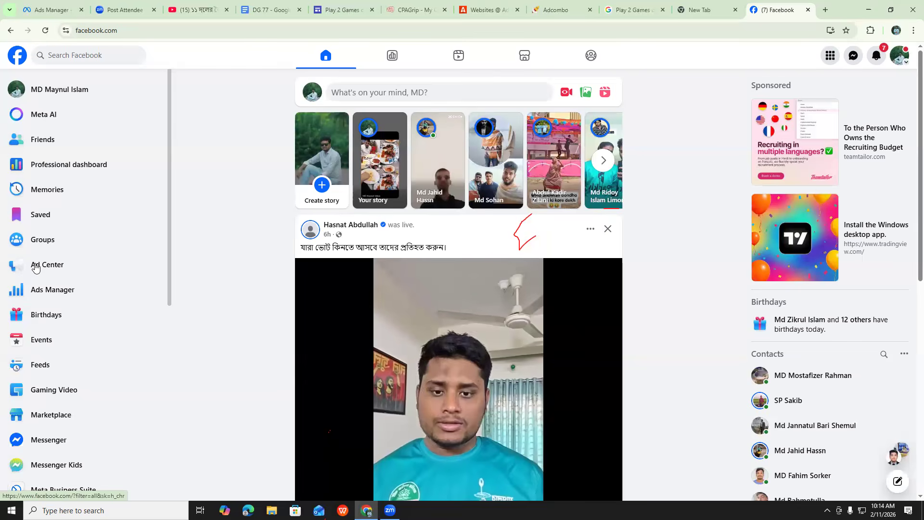
click(47, 291)
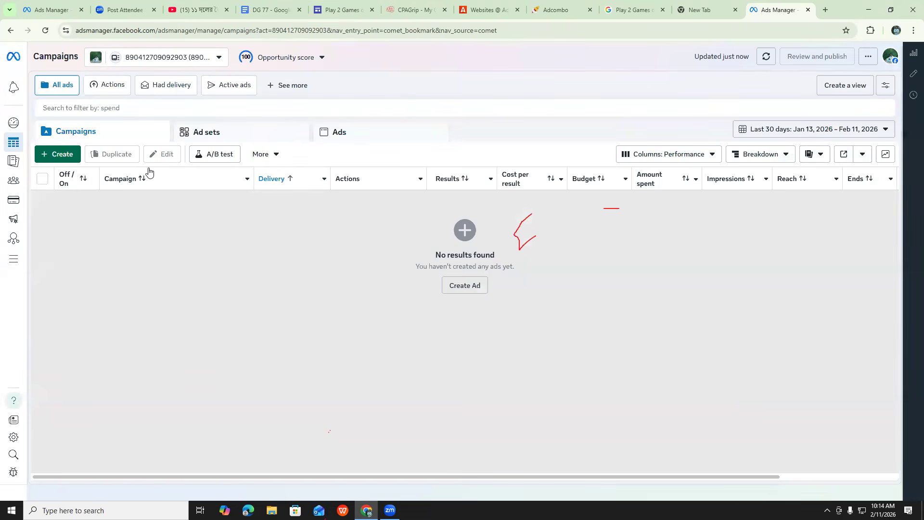
Open the settings of the Nul Coffee house business portfolio and show its Pages section
mouse_move(9, 263)
click(218, 59)
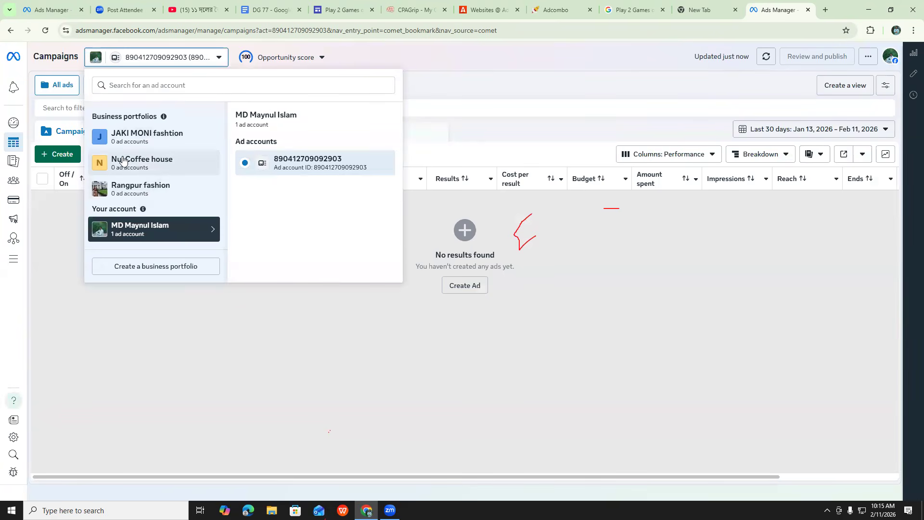
click(156, 166)
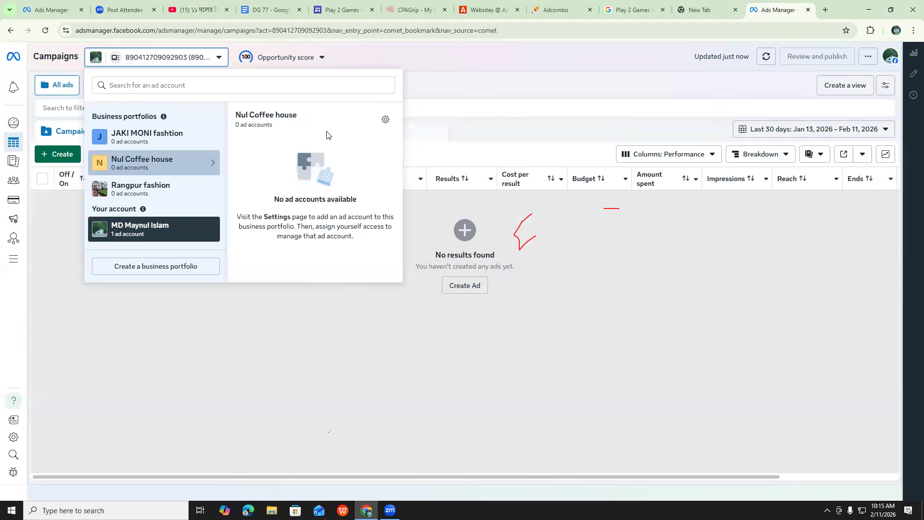
click(387, 117)
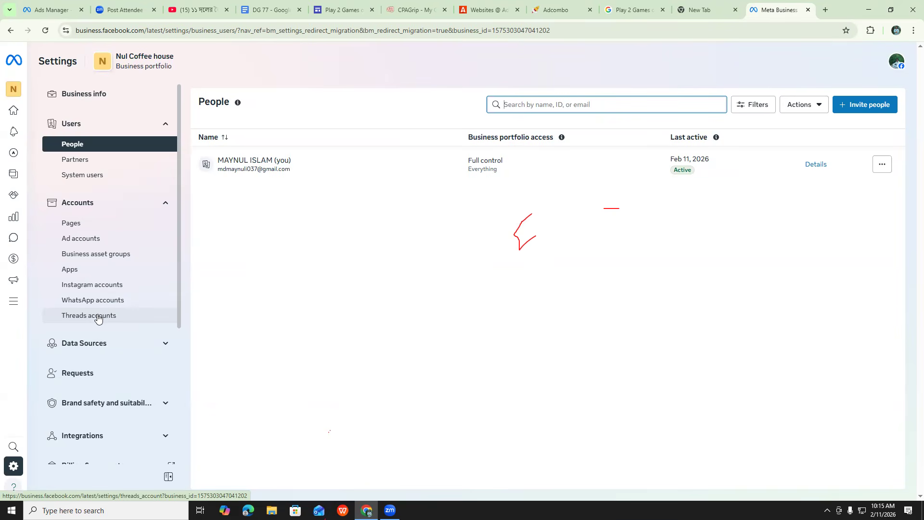
click(66, 225)
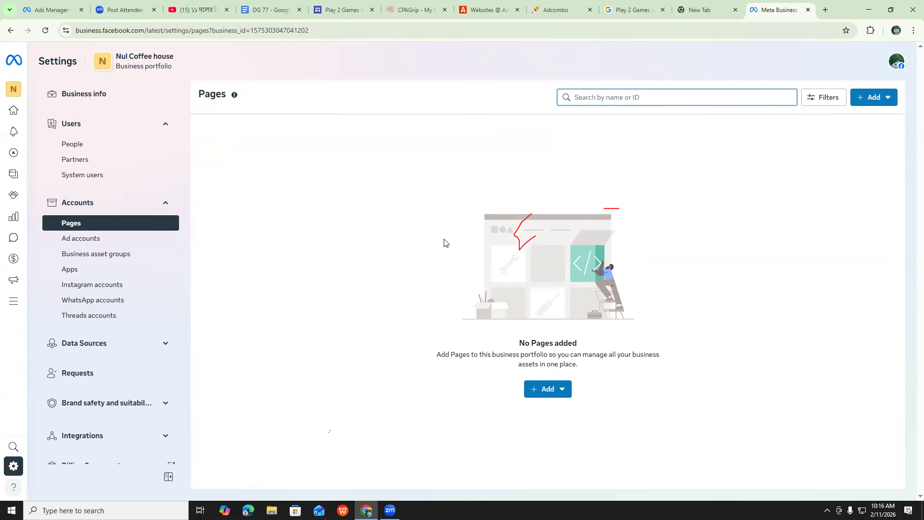
Start adding an existing Facebook Page to the portfolio and select the JAKI MONI fashtion Page
click(545, 390)
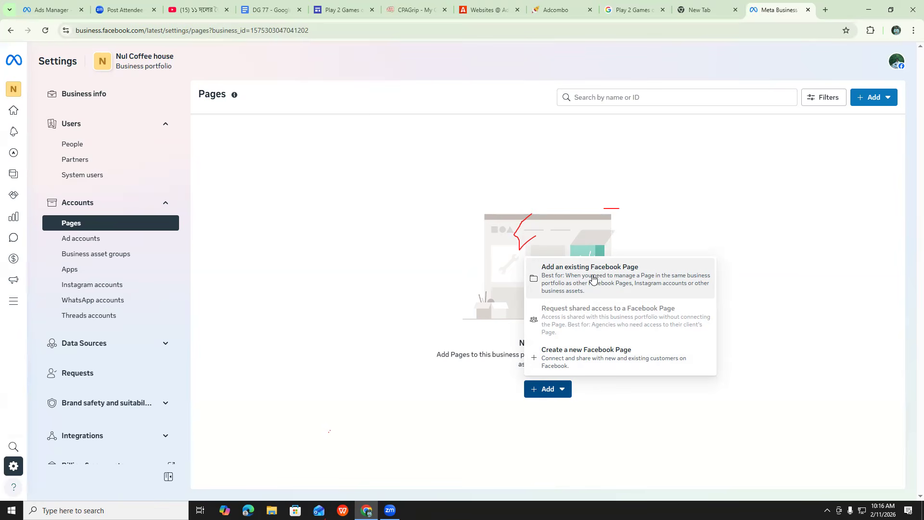
click(598, 276)
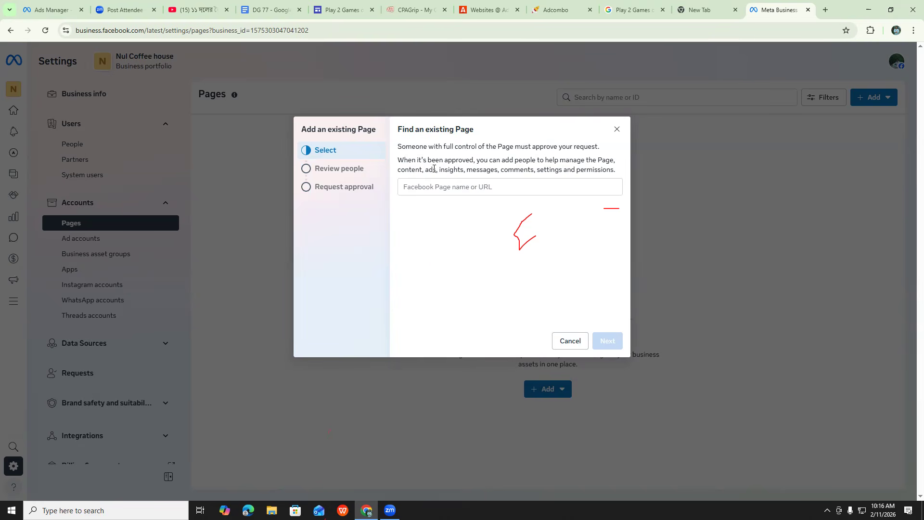
click(458, 188)
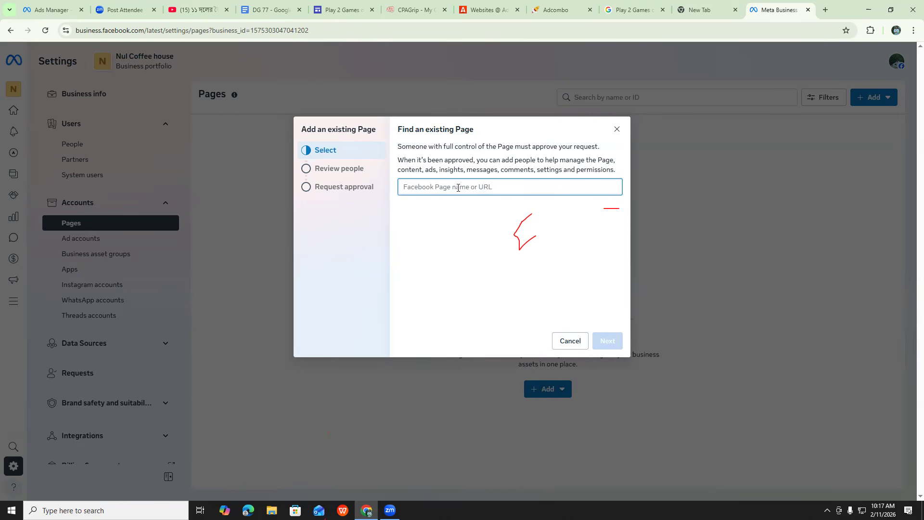
text(j)
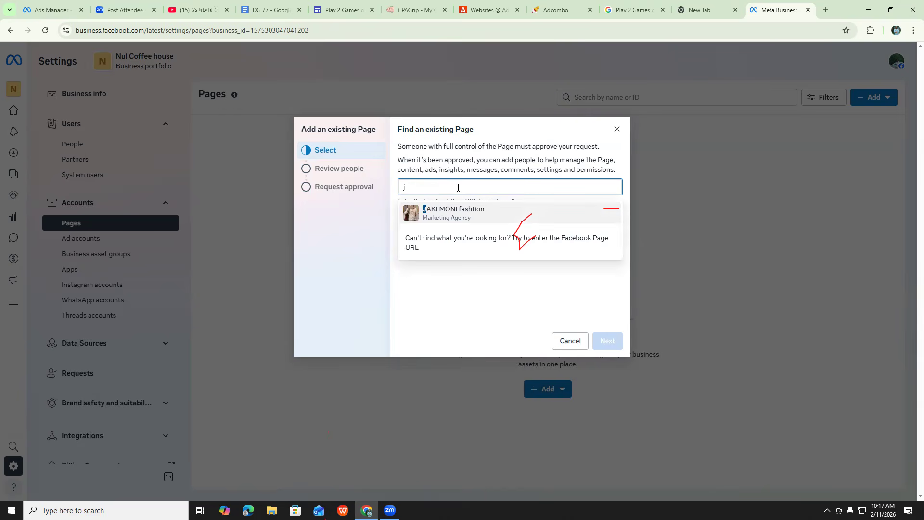
click(470, 215)
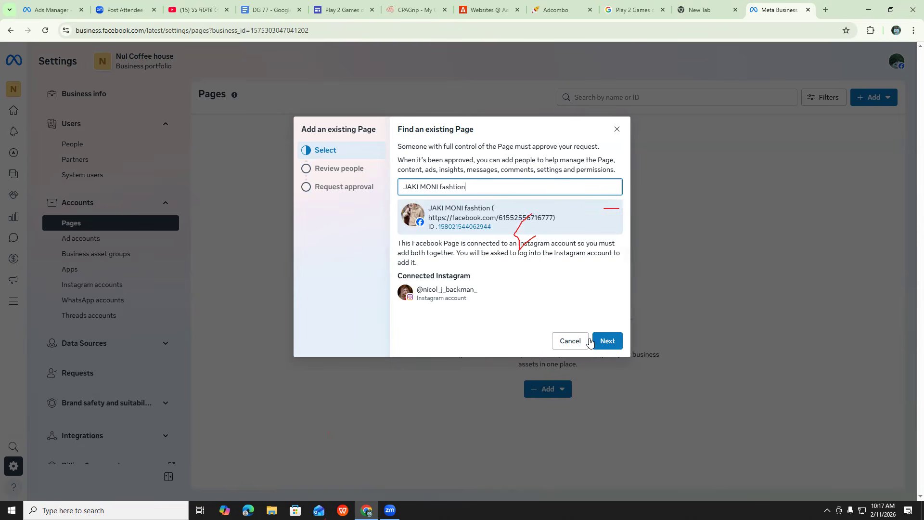
Accept the reviewed Page access, agree to the Meta terms and submit the request to add the Page and its Instagram account
click(606, 345)
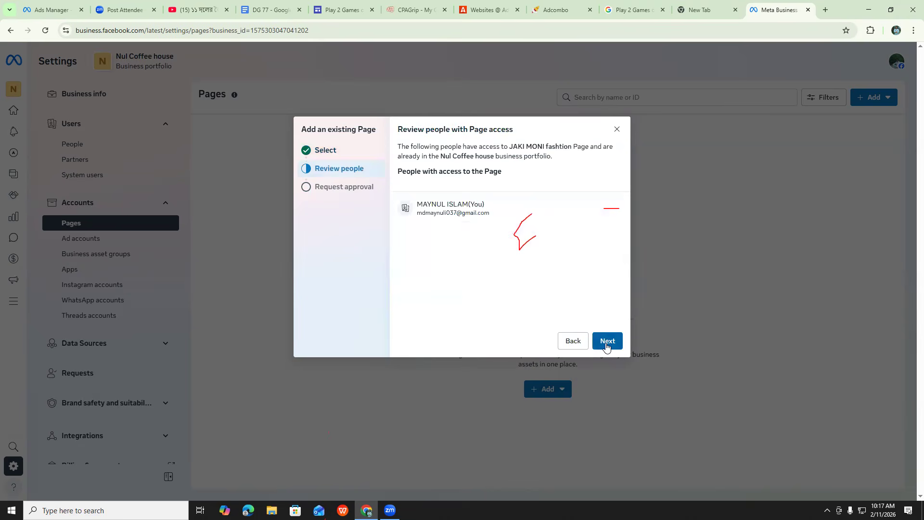
click(607, 342)
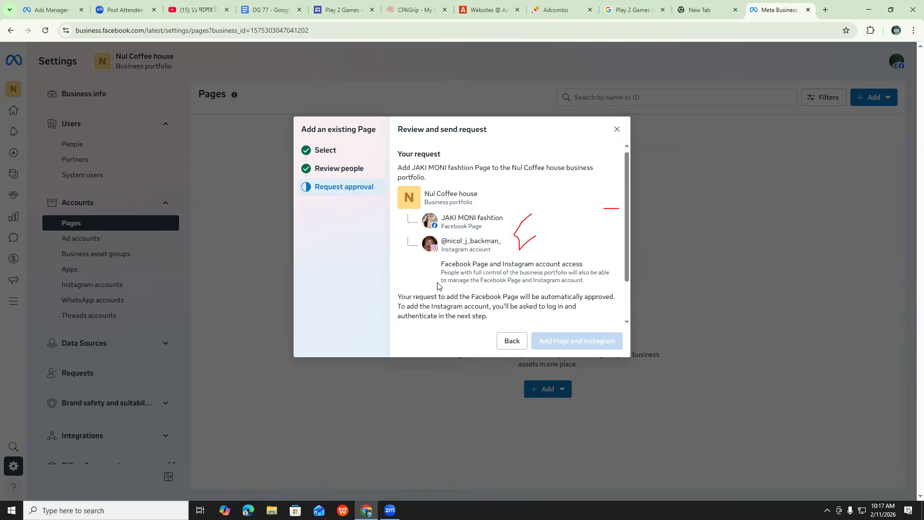
scroll(424, 287, down, 2)
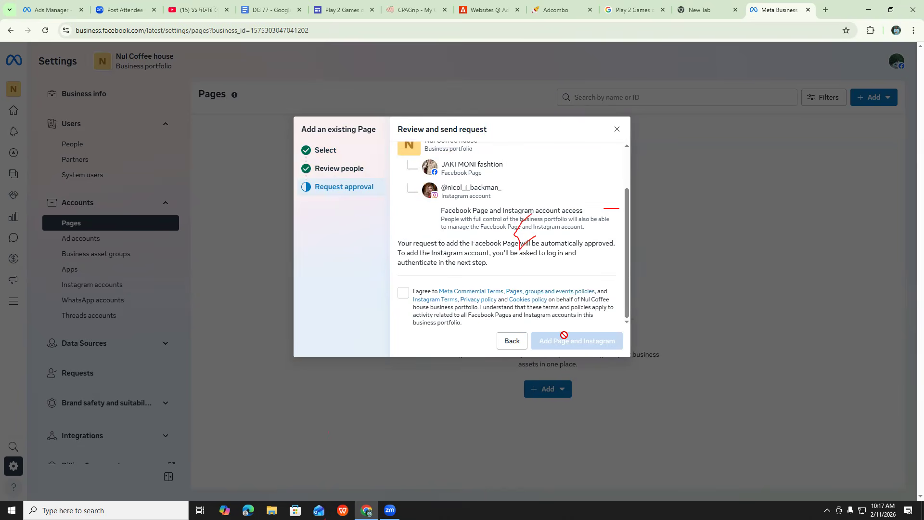
click(404, 296)
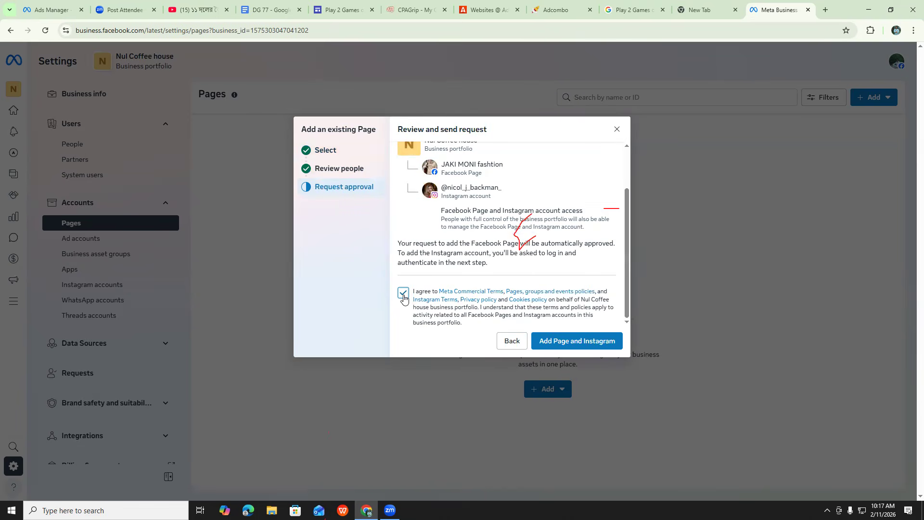
click(547, 340)
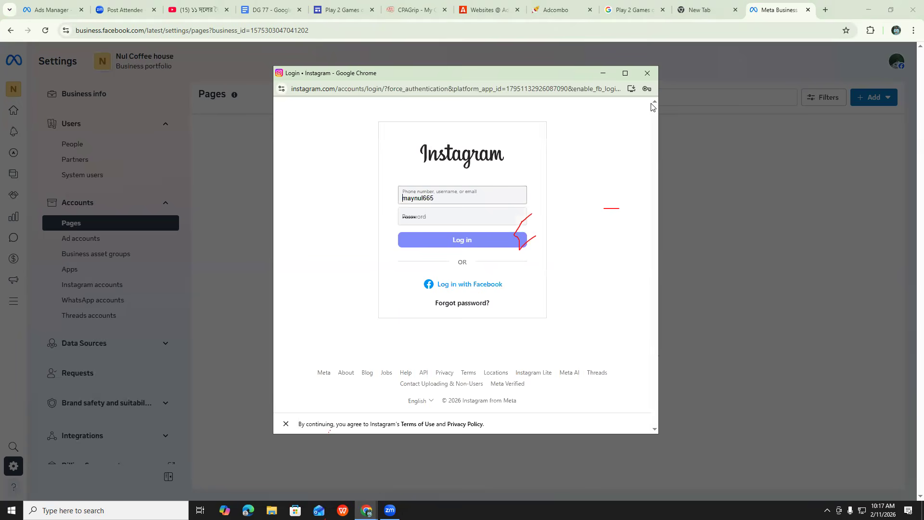
Try to log in to Instagram with the prefilled credentials, then close the login window and reload the Pages settings
click(452, 243)
click(451, 242)
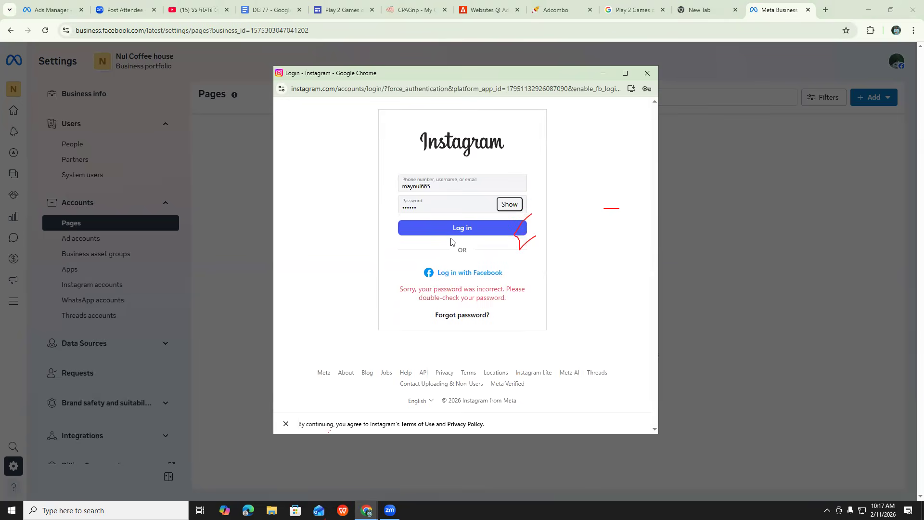
click(648, 74)
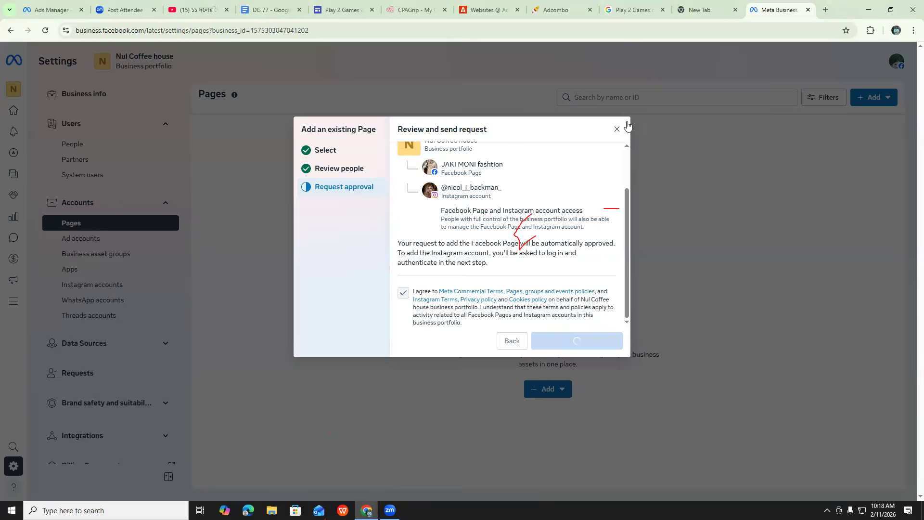
click(46, 31)
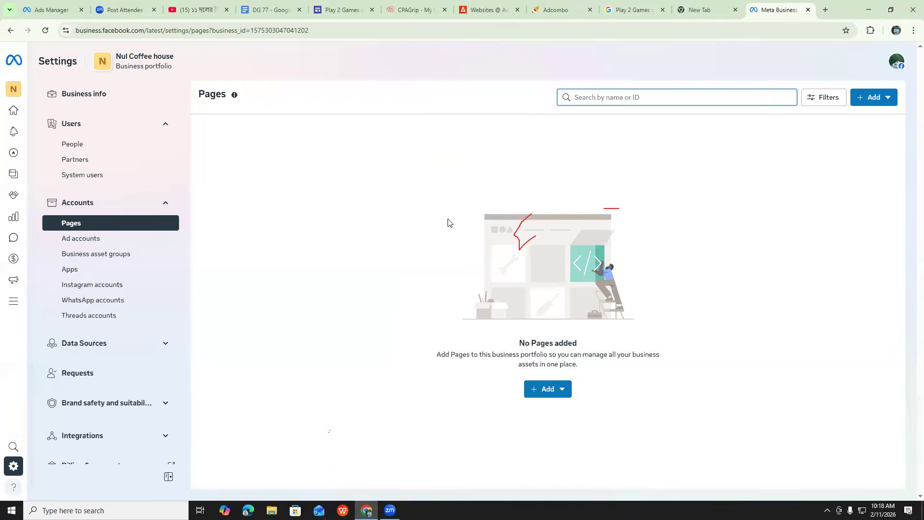
Start adding an existing Facebook Page again, search for "rangpur" and select the Rangpur City Page
click(543, 387)
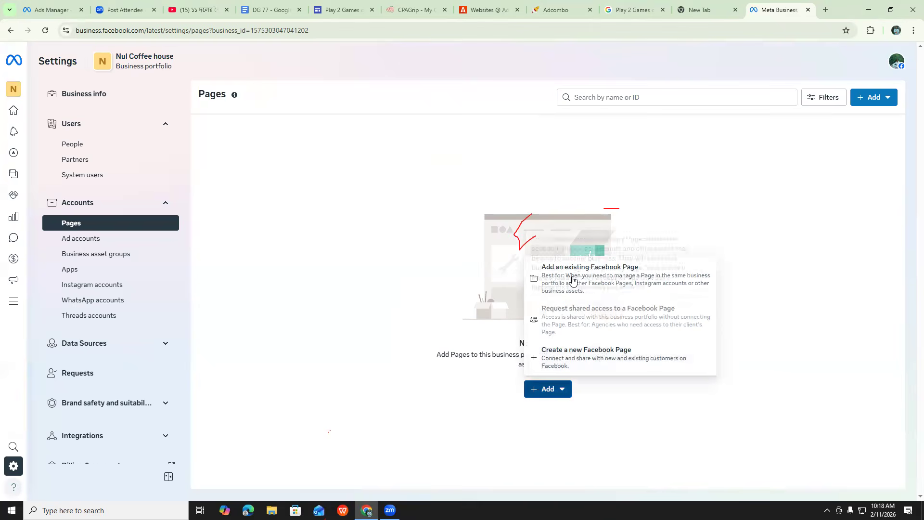
click(573, 279)
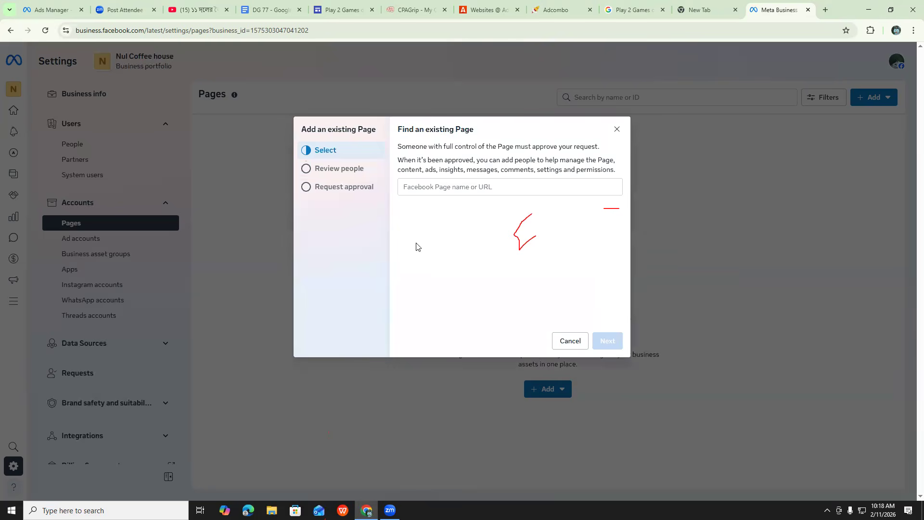
click(435, 188)
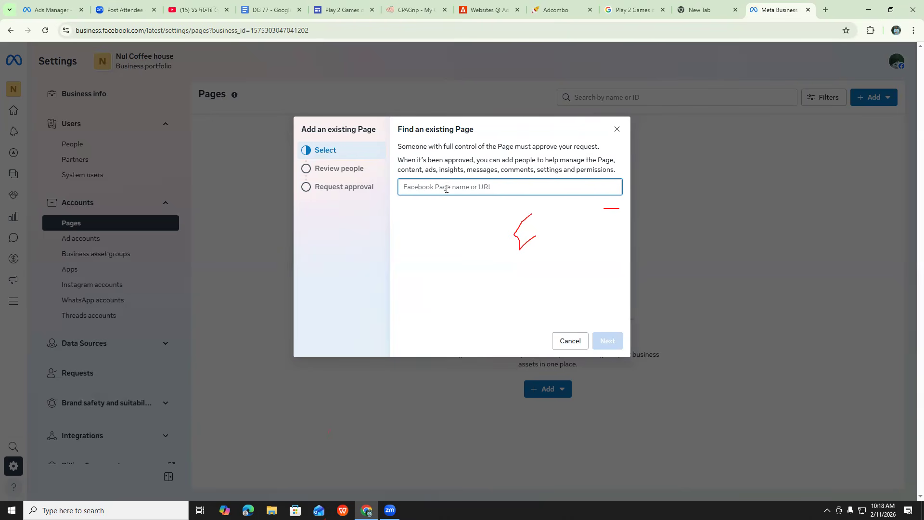
text(r)
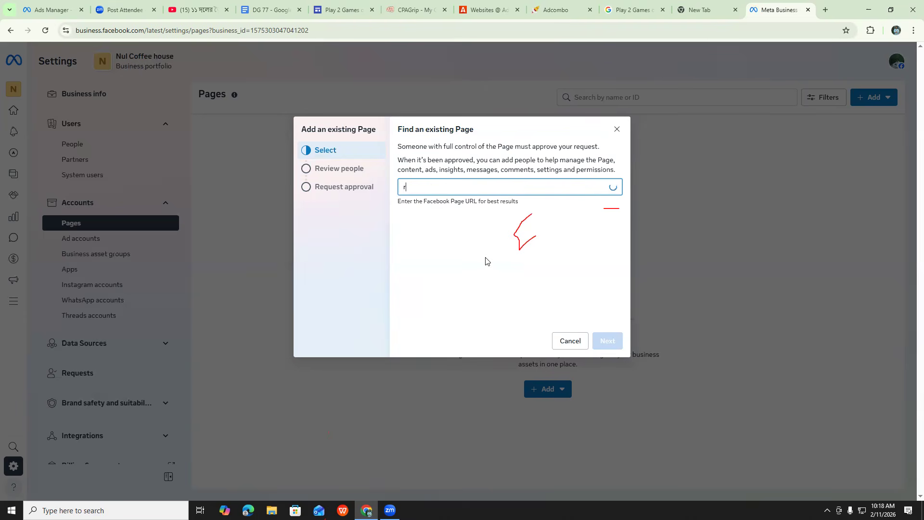
text(angpur)
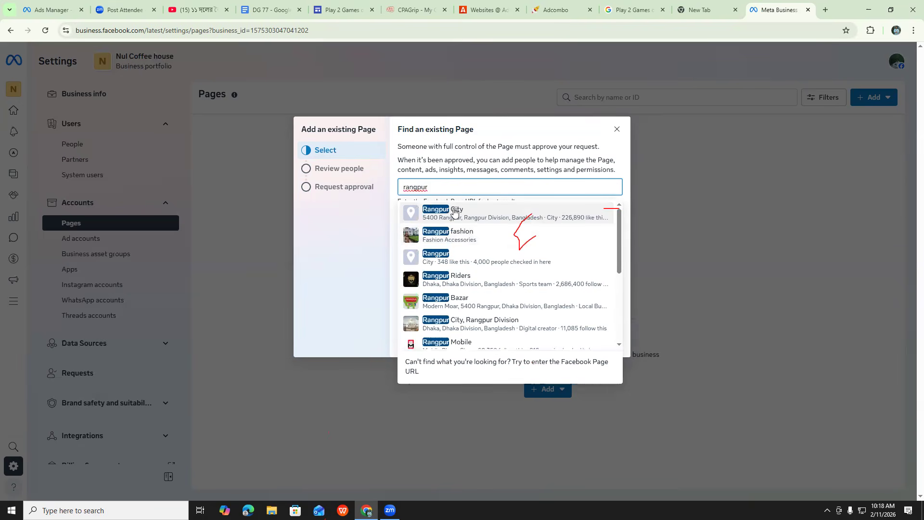
click(454, 212)
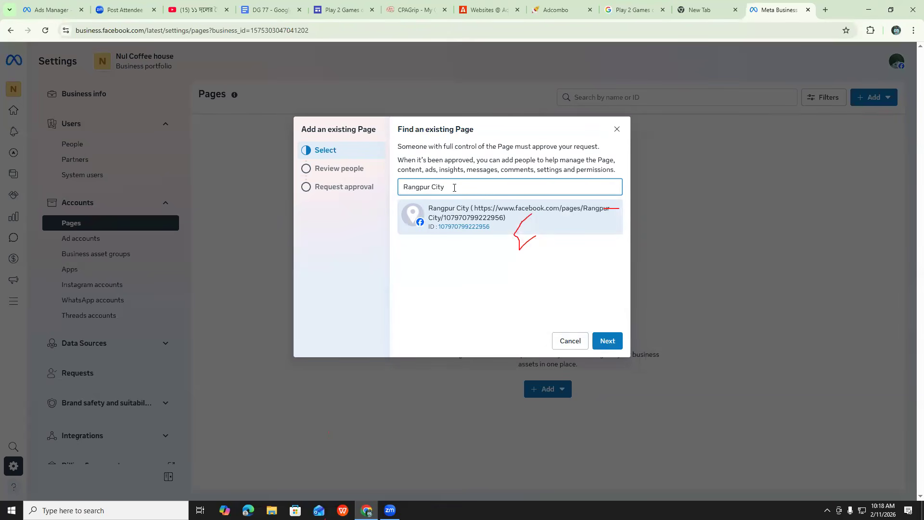
Replace the chosen Page with "Rangpur । রংপুর" and cancel adding an existing Page
key(BackSpace)
key(BackSpace)
key(BackSpace)
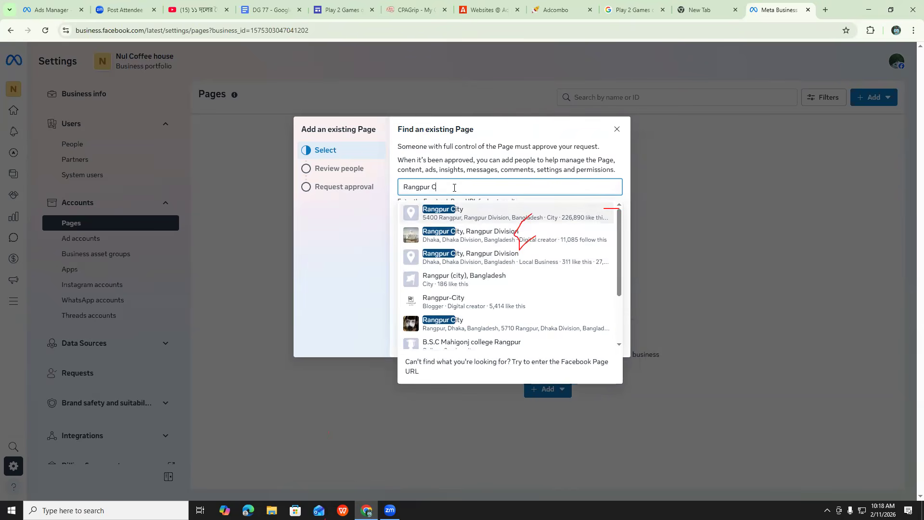
key(BackSpace)
key(BackSpace)
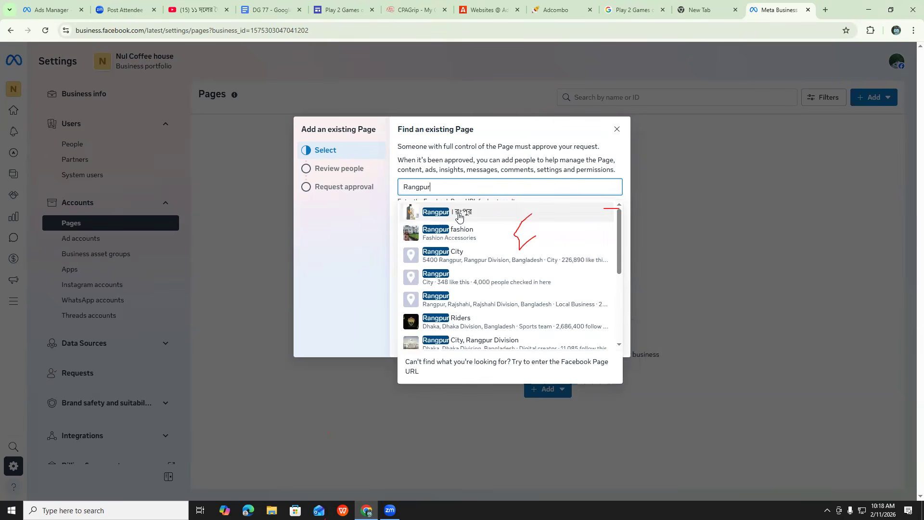
click(465, 216)
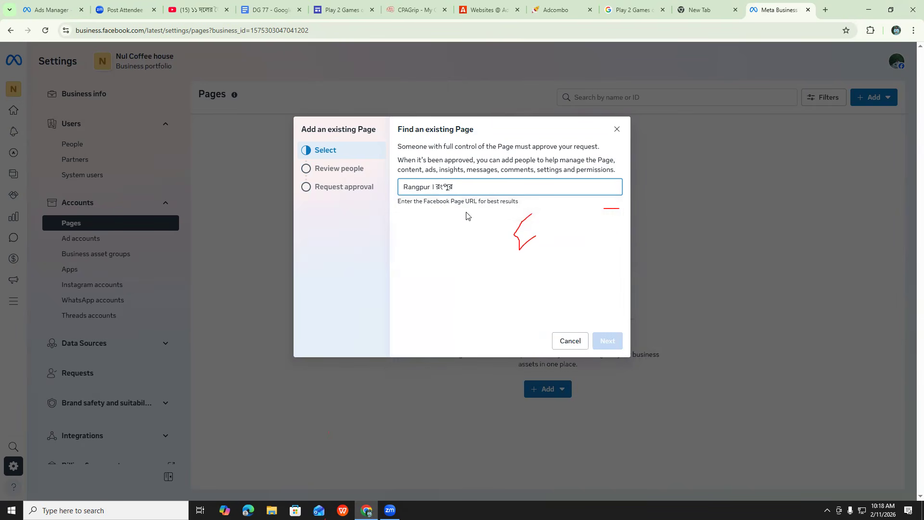
click(614, 131)
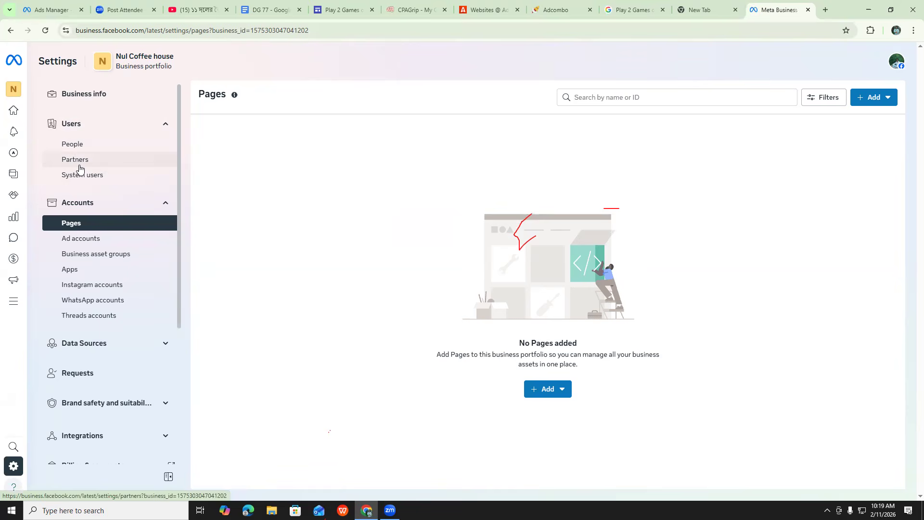
Open the People settings of the Nul Coffee house portfolio and start inviting a person by email
click(75, 147)
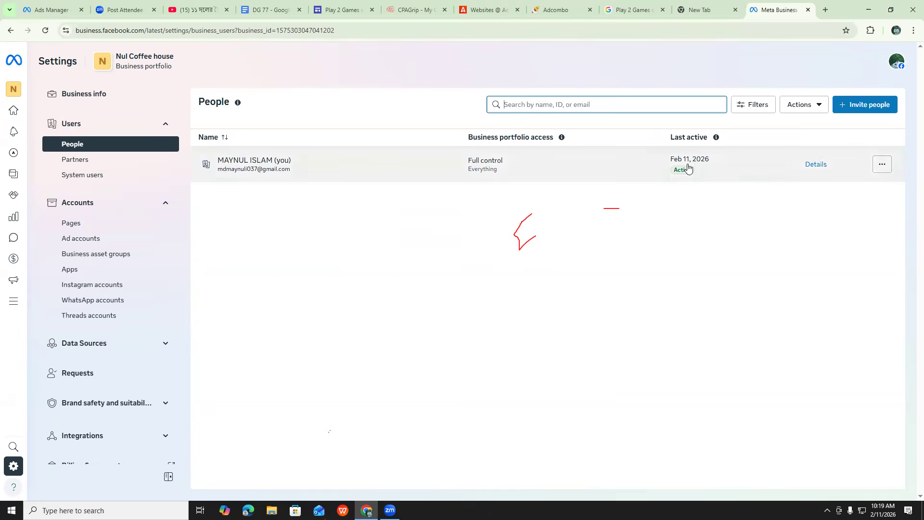
click(850, 105)
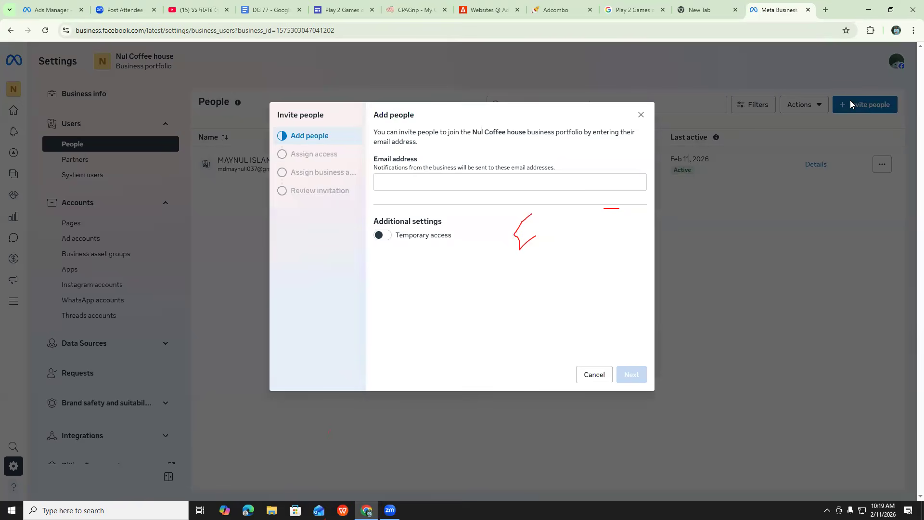
click(383, 185)
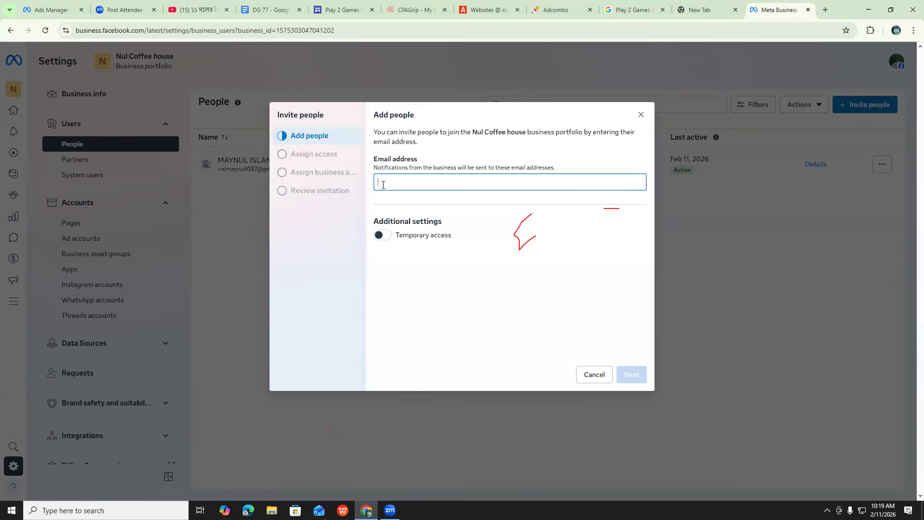
key(Return)
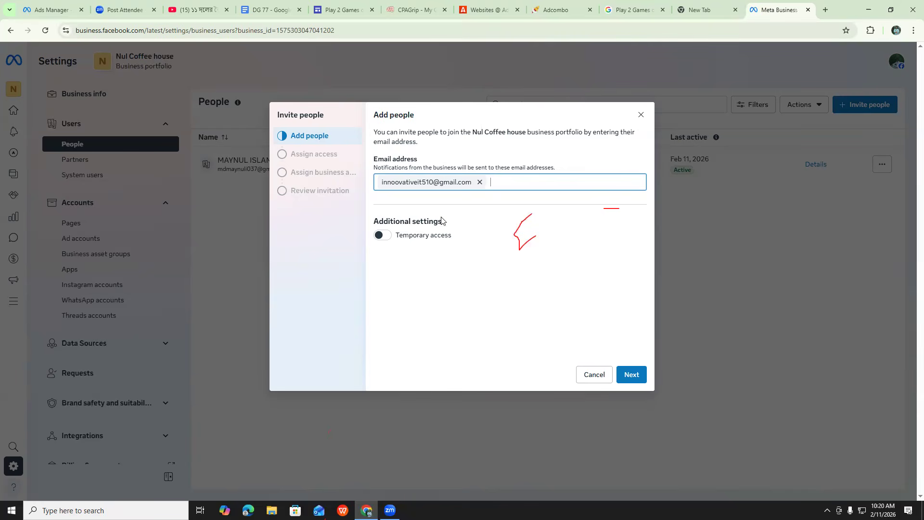
click(402, 182)
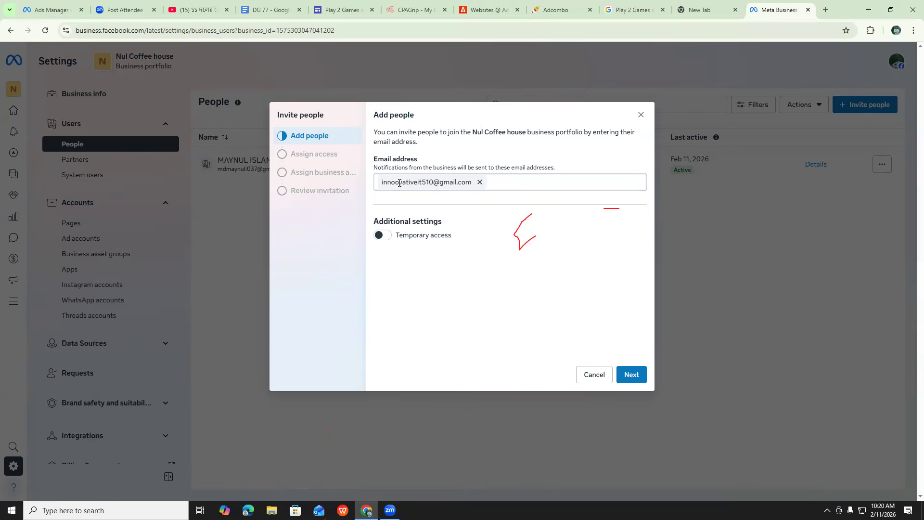
click(480, 182)
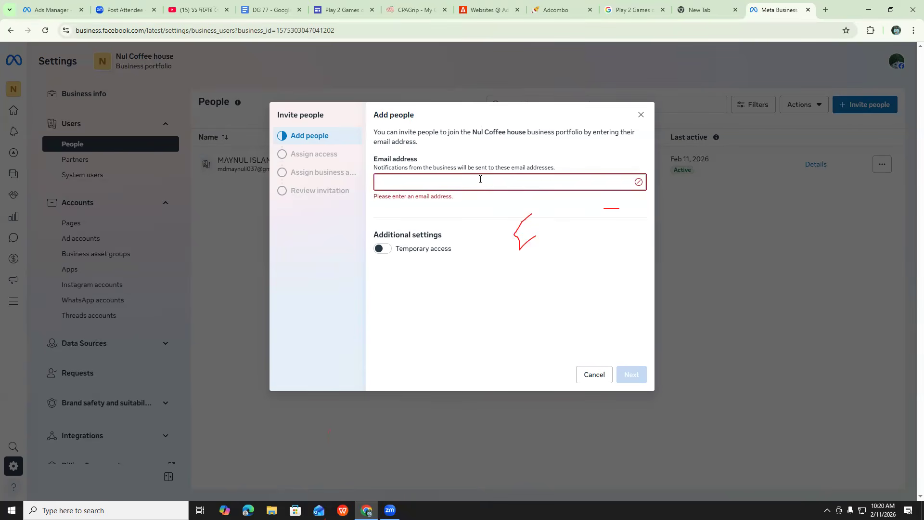
Enter the invitee's email address and continue to the access assignment
key(Return)
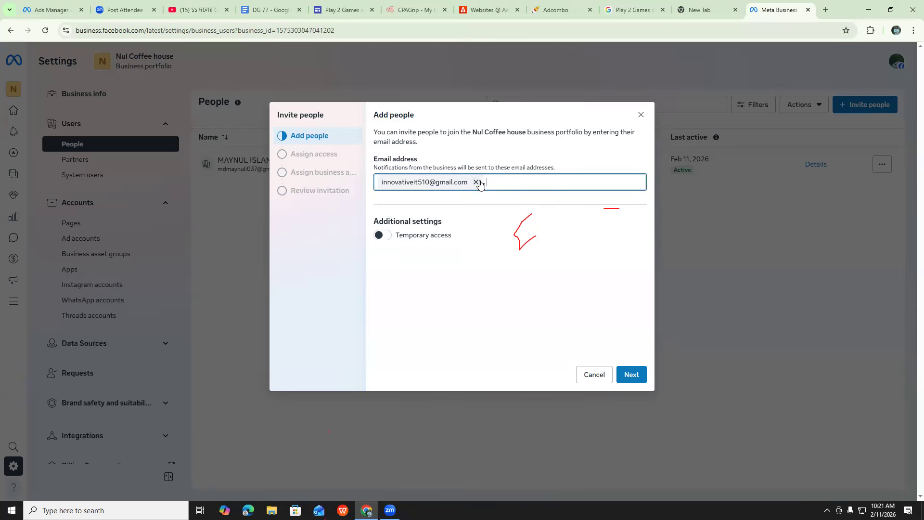
click(631, 375)
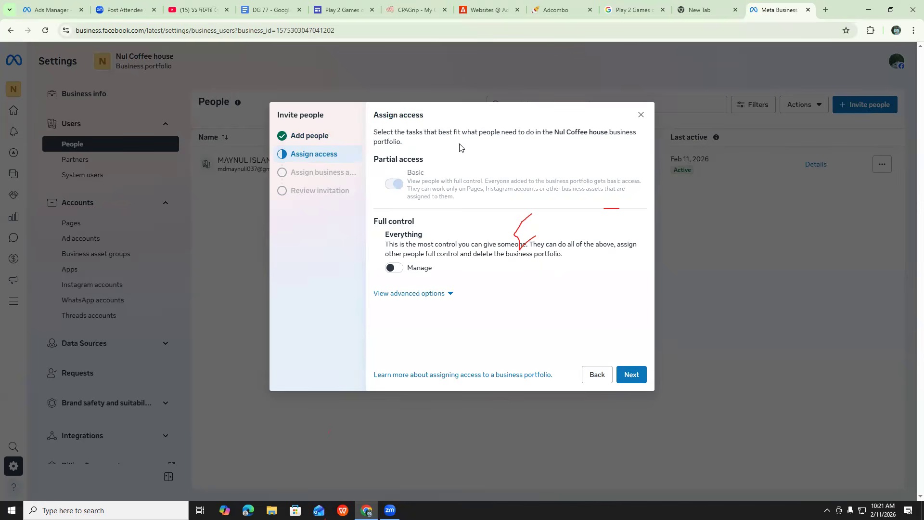
Keep Basic partial access, assign no business assets and send the invitation to the portfolio
mouse_move(402, 188)
click(630, 378)
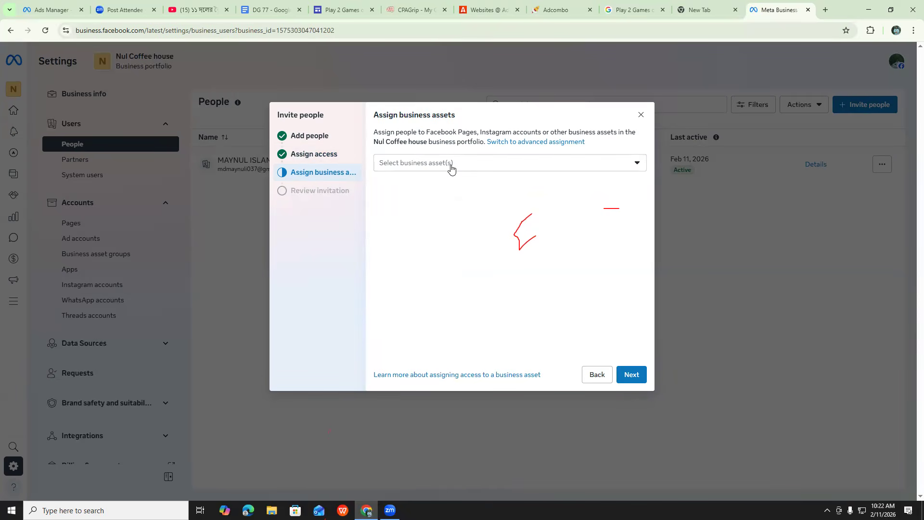
click(483, 167)
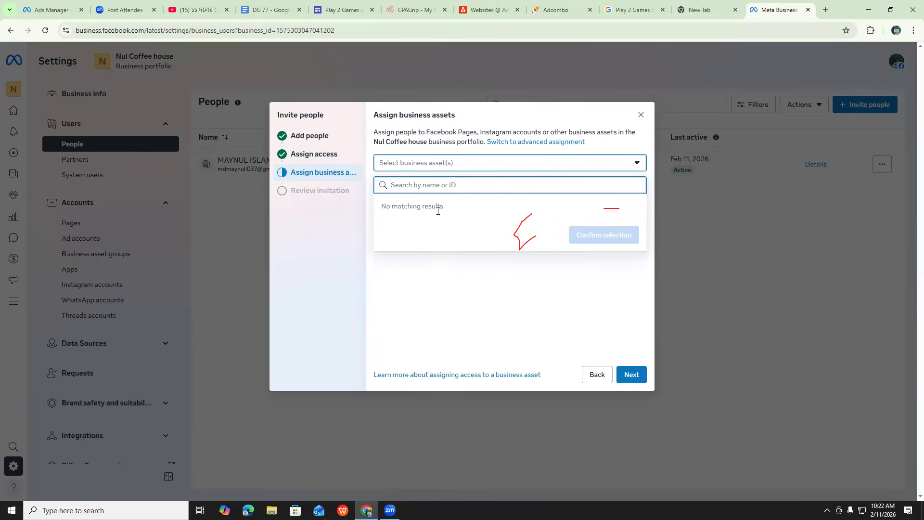
click(395, 277)
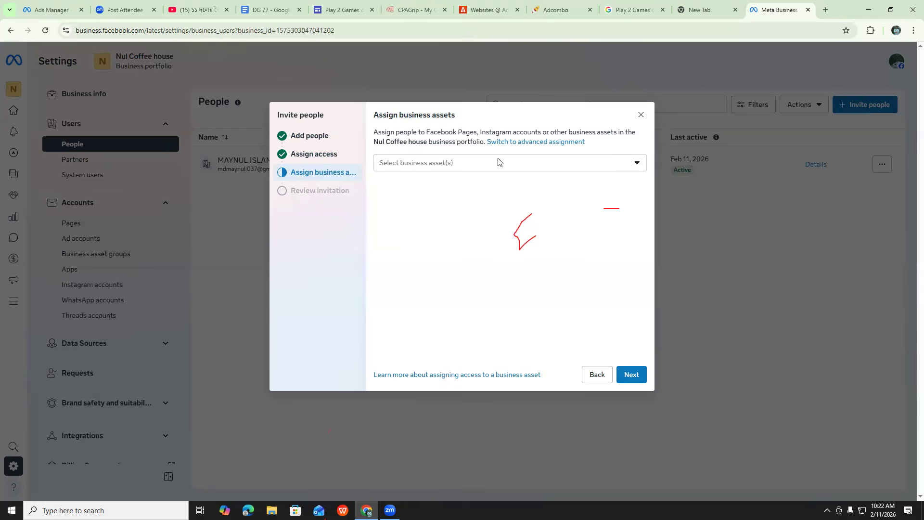
click(629, 374)
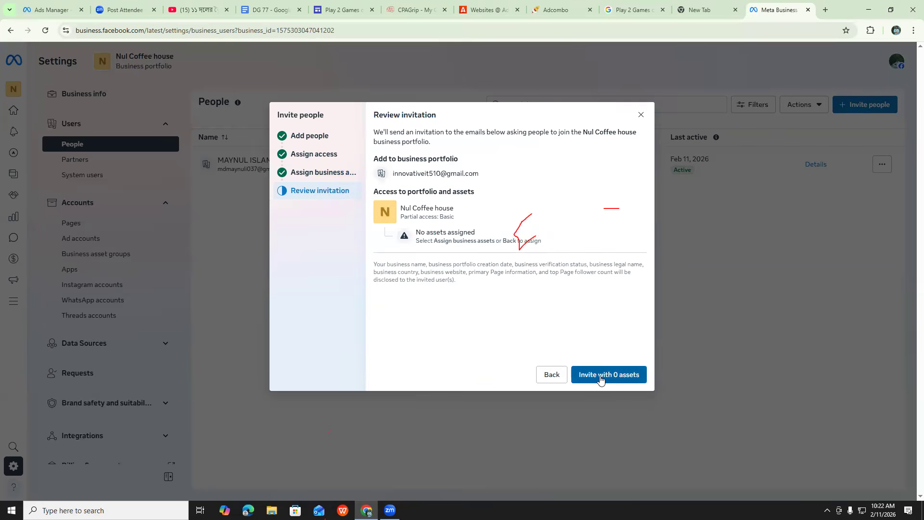
click(601, 380)
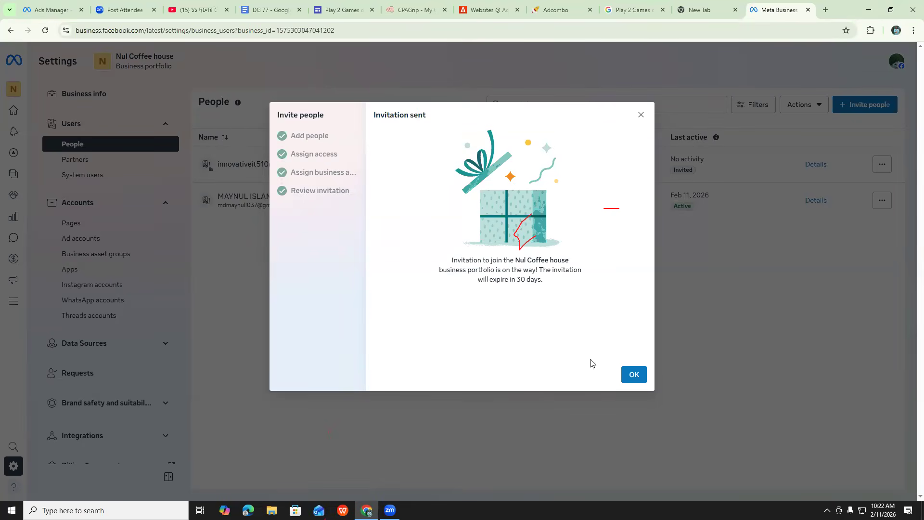
click(633, 377)
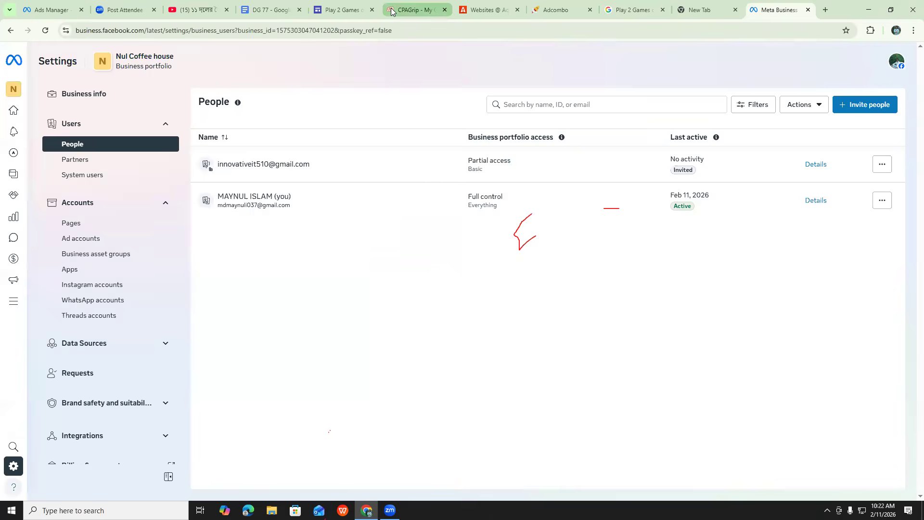
Switch to the invitee's browser, open Gmail and open Facebook's Nul Coffee house invitation among the social emails
mouse_move(391, 11)
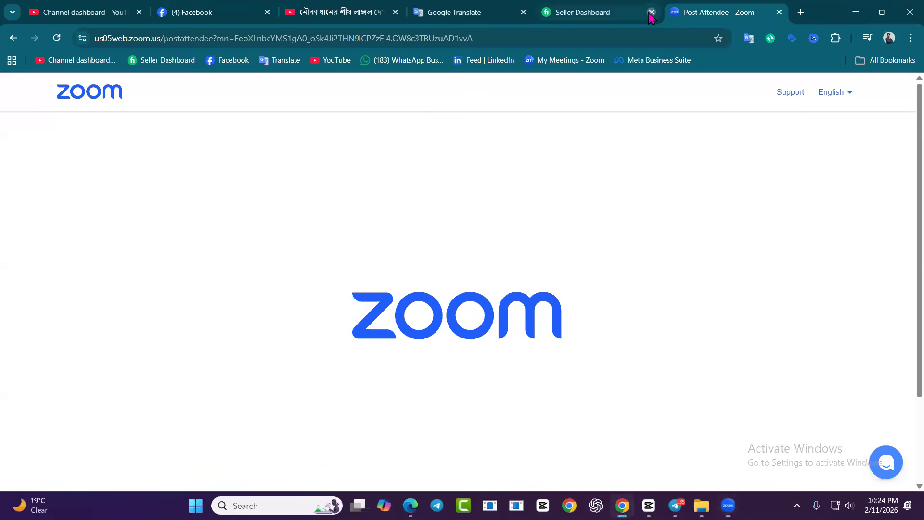
click(650, 13)
click(678, 14)
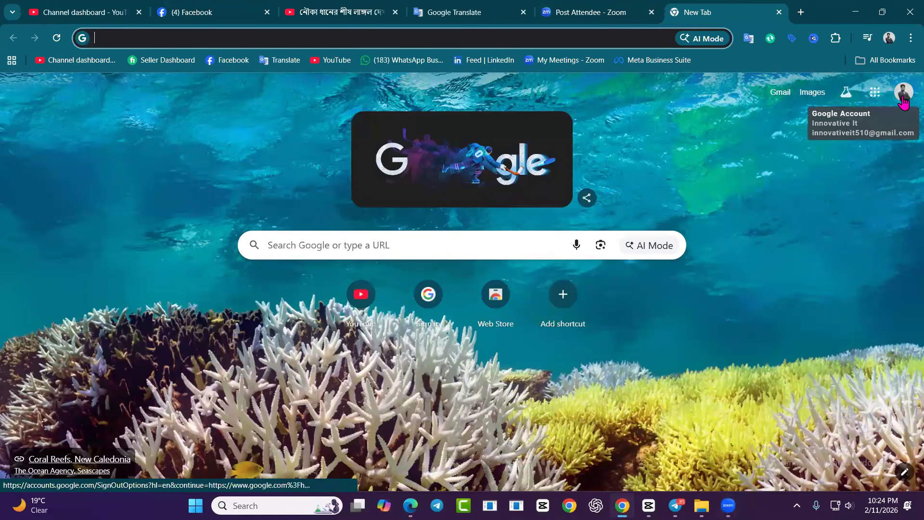
click(780, 95)
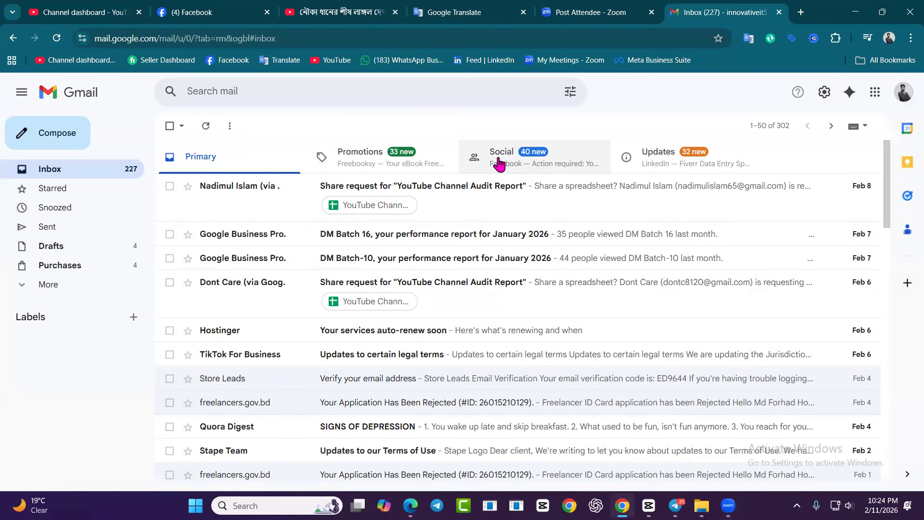
click(518, 158)
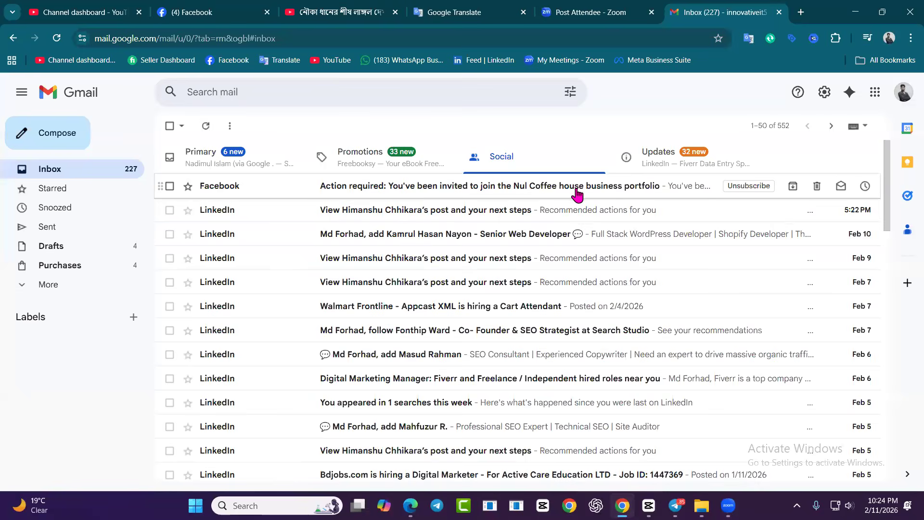
click(558, 189)
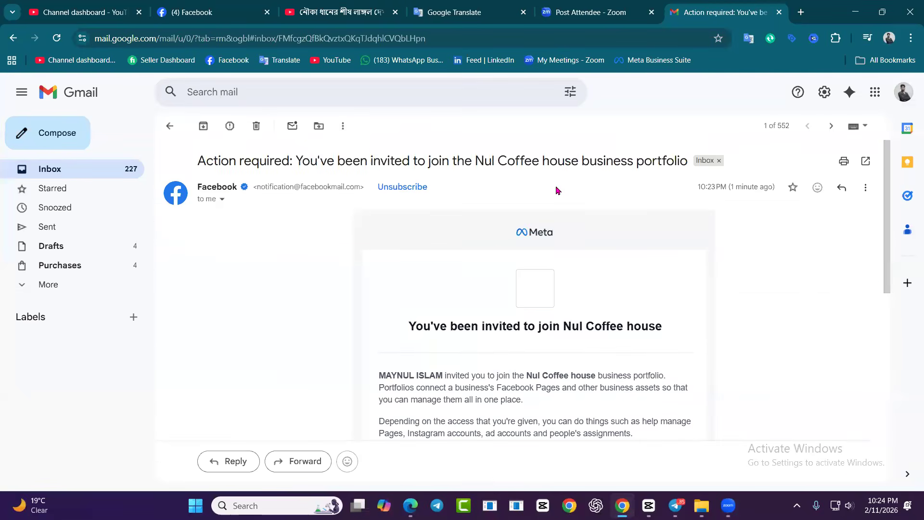
View the portfolio invitation from the email and log in to the Meta business tools with Facebook
scroll(472, 269, down, 3)
scroll(484, 318, down, 3)
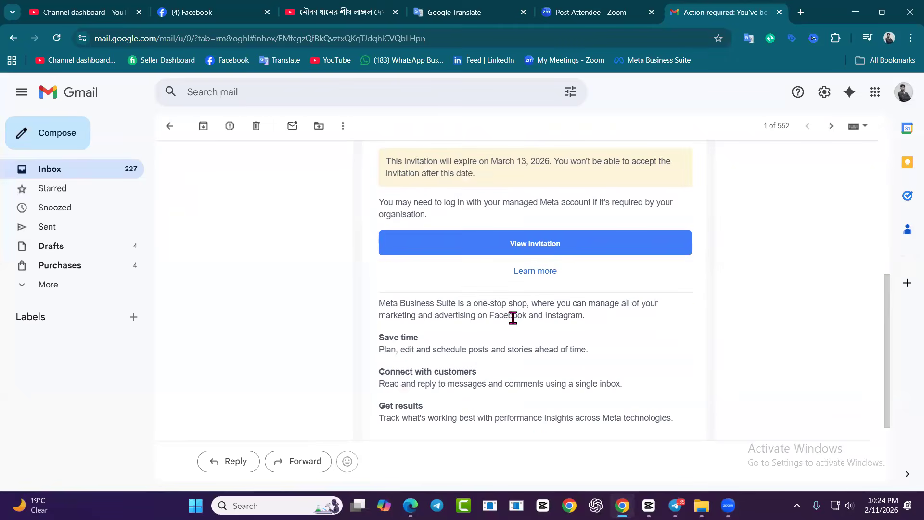
click(534, 243)
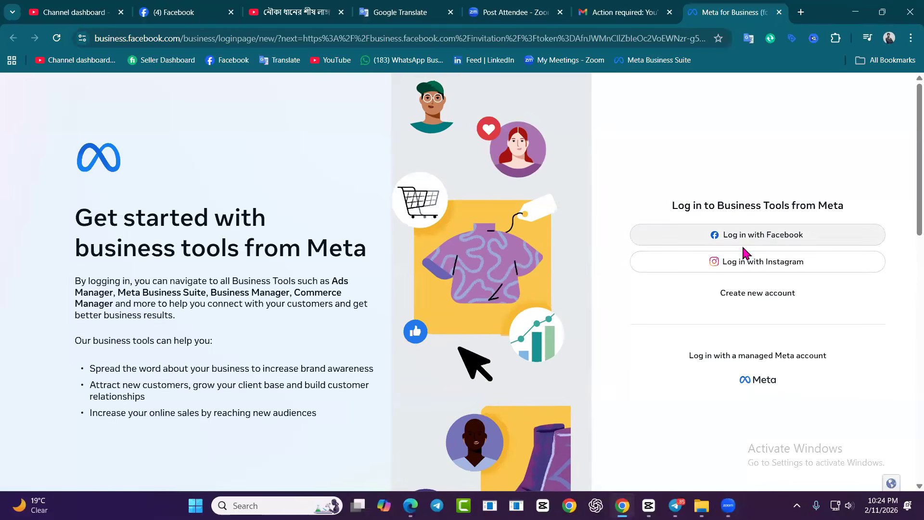
click(758, 236)
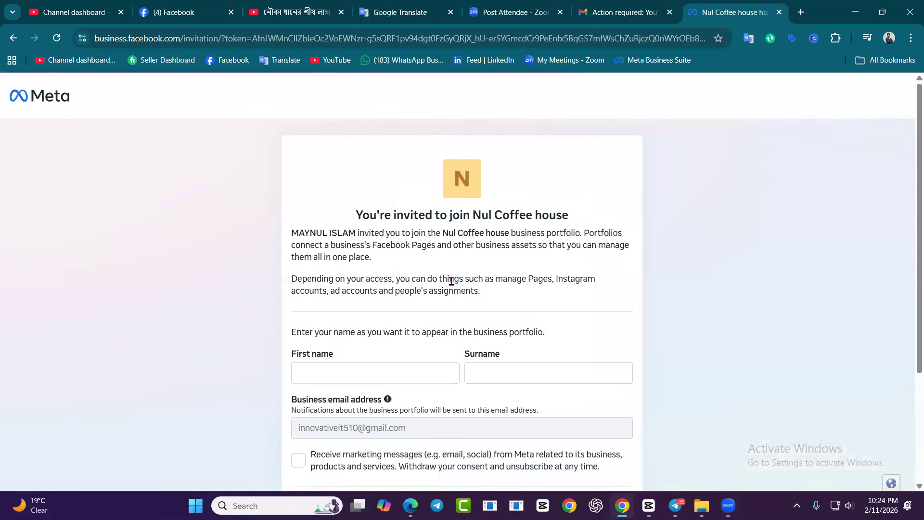
Fill in the invitation with first name "Facebook Ads" and surname "Expert", leave marketing messages off, and continue
scroll(385, 298, down, 3)
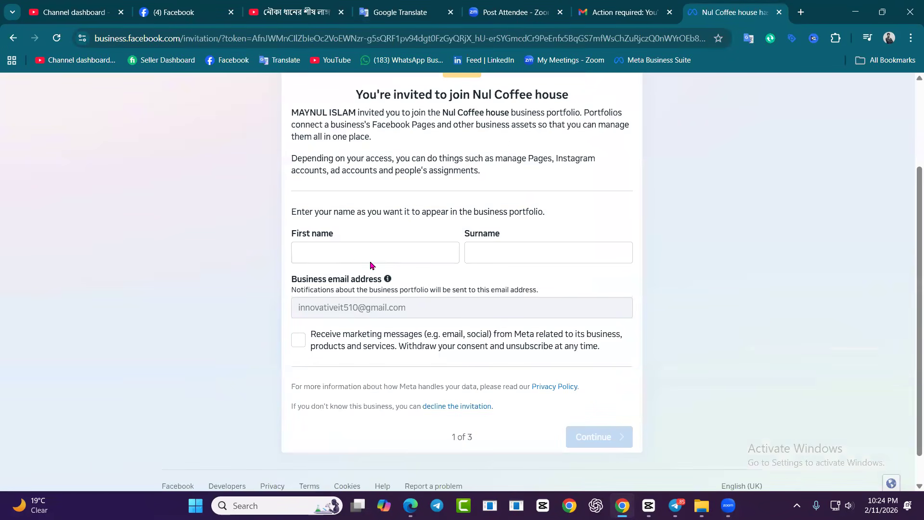
click(334, 251)
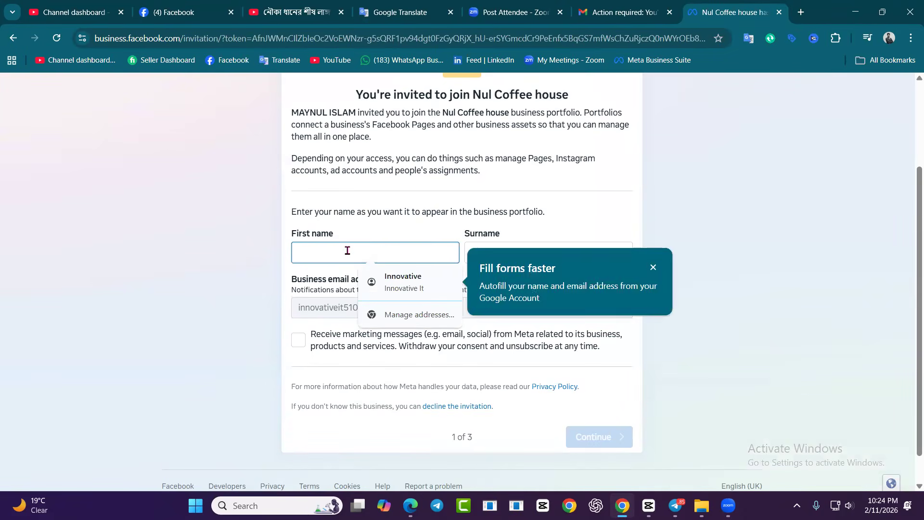
text(F)
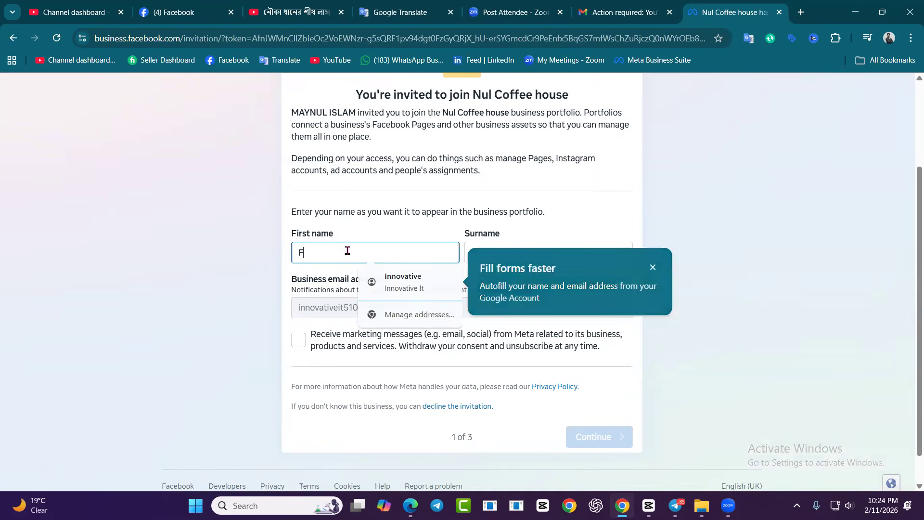
text(acebook Ads)
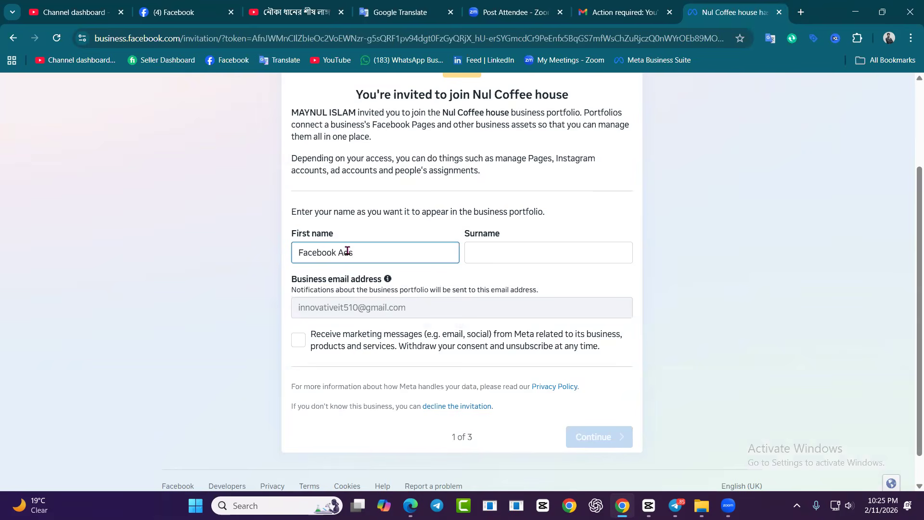
click(504, 257)
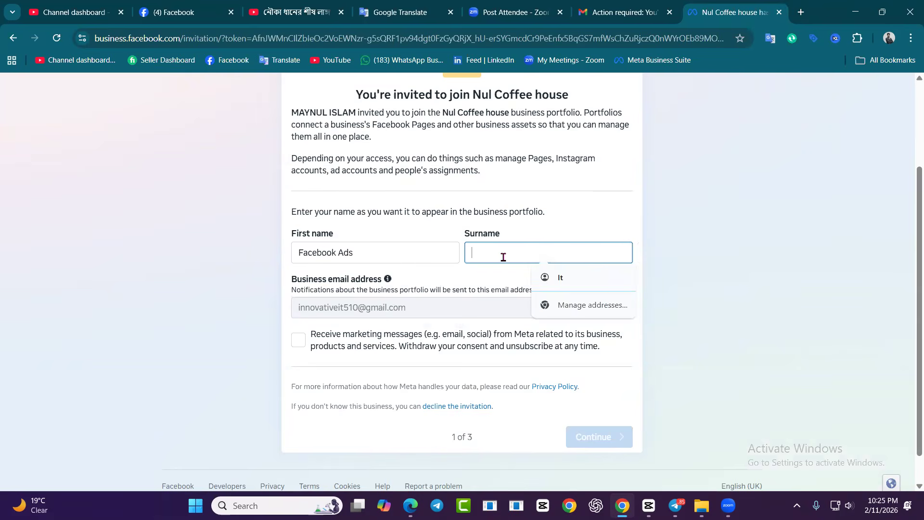
text(Expert)
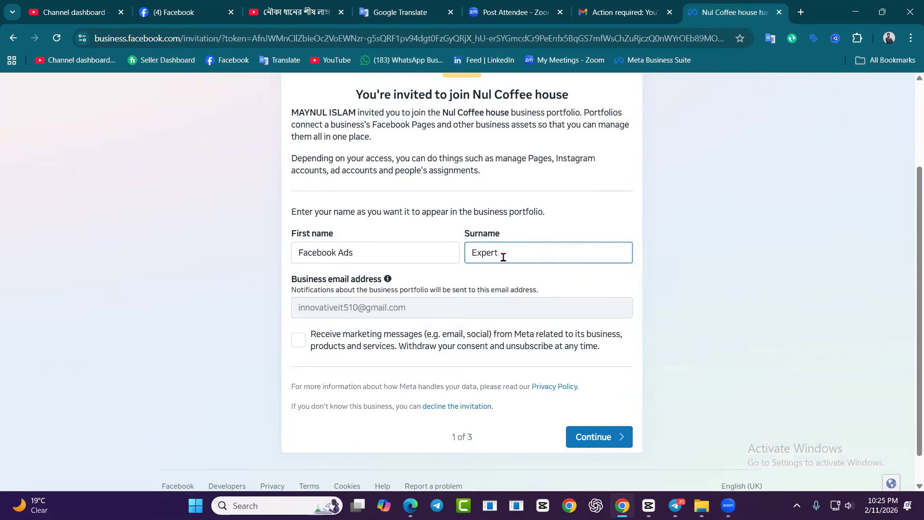
click(516, 229)
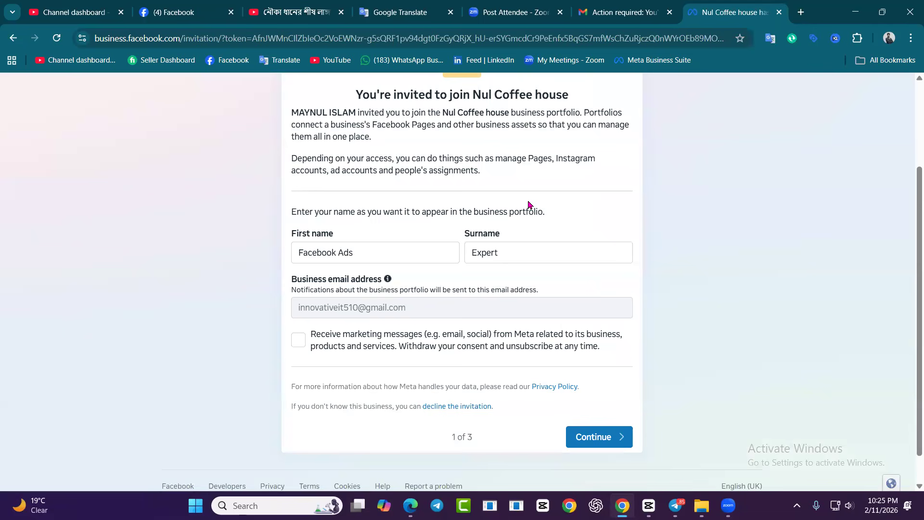
scroll(499, 212, down, 1)
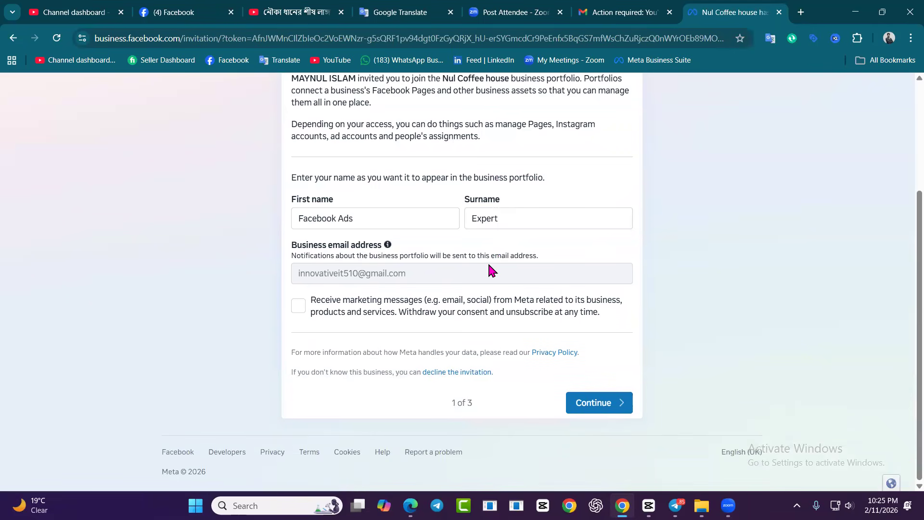
click(583, 402)
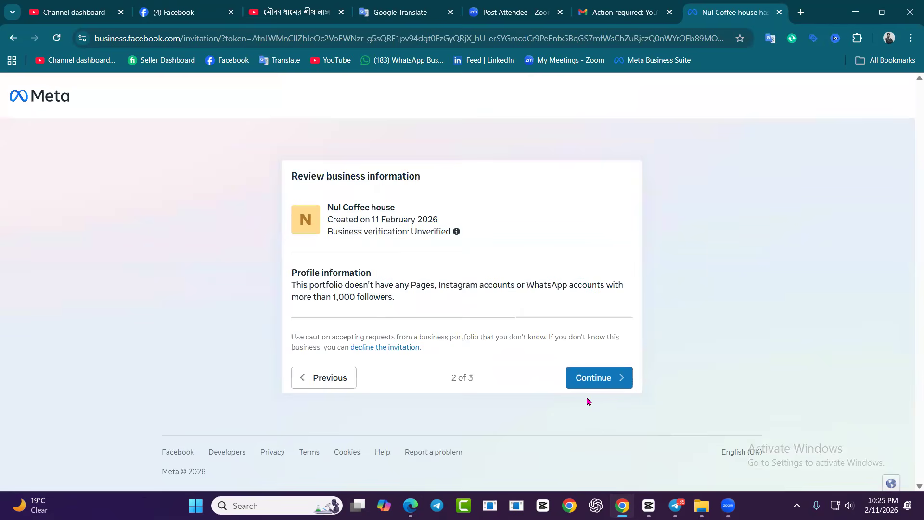
Continue past the business information review, try to accept the invitation and submit the account password for the security check
click(587, 379)
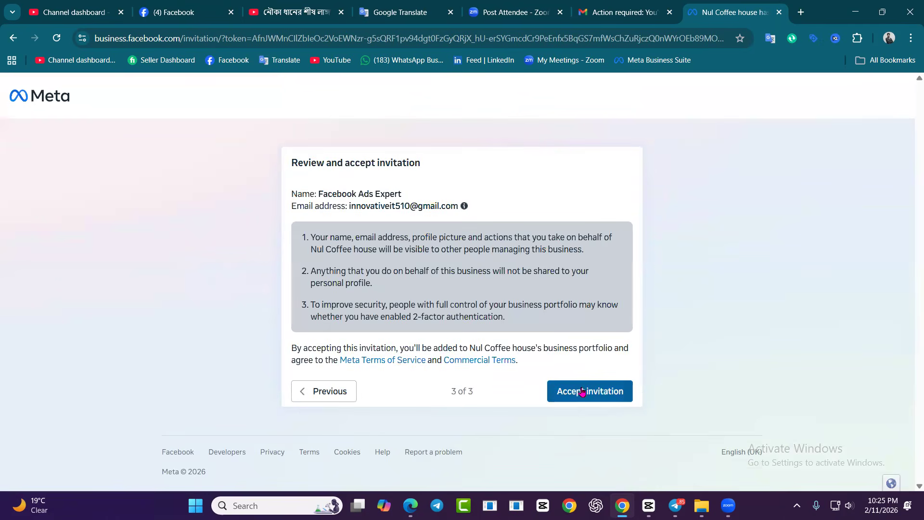
click(583, 392)
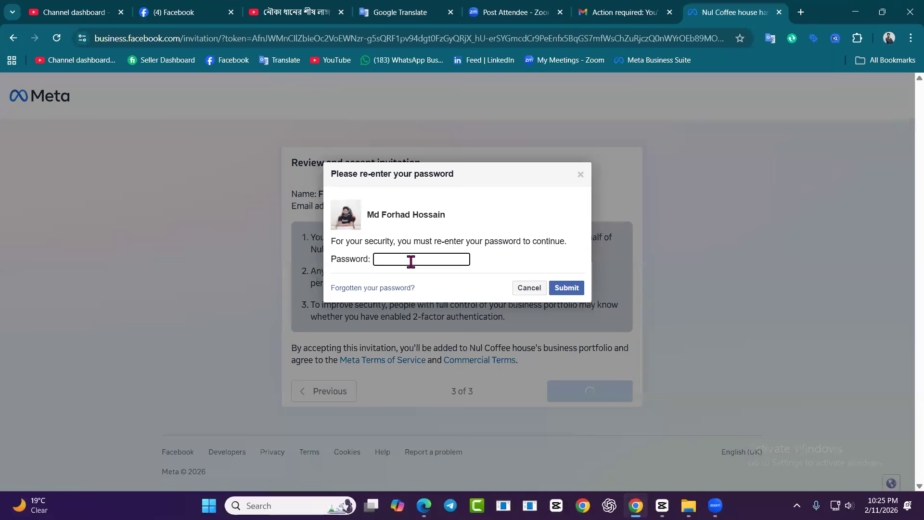
key(ctrl+v)
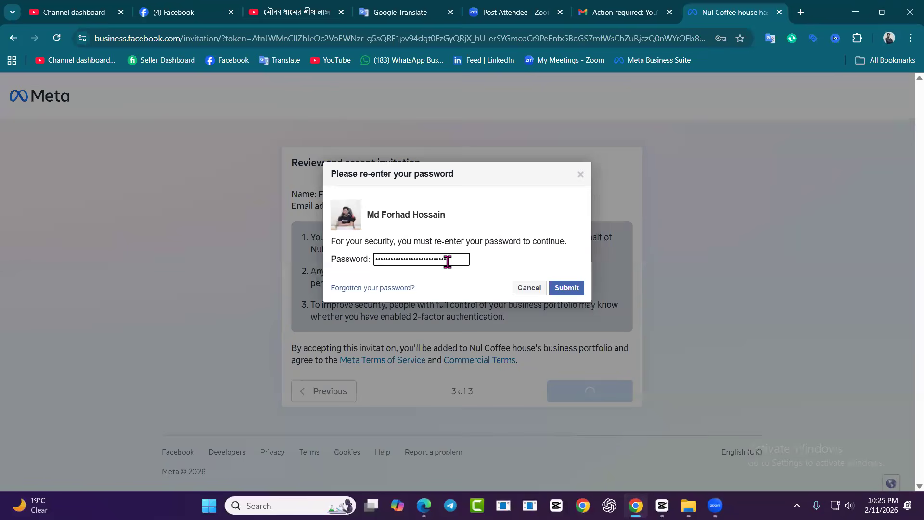
click(567, 288)
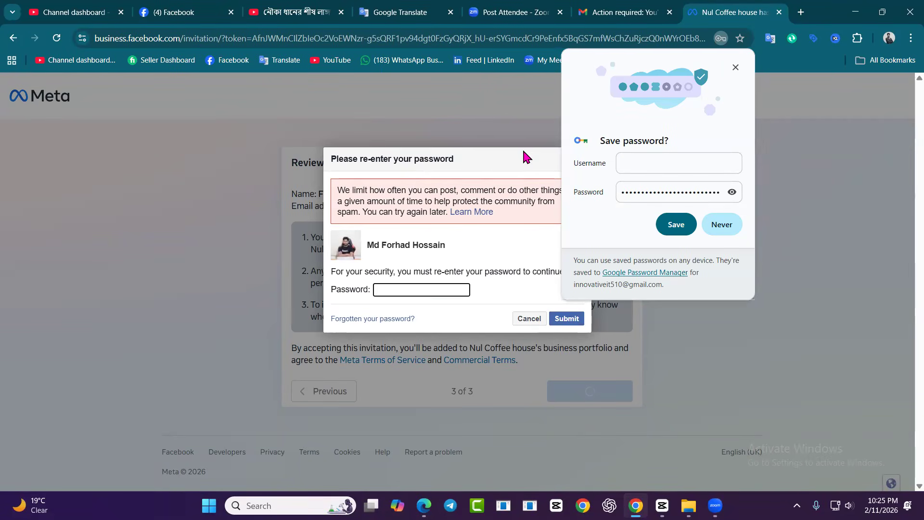
Decline saving the password in the browser, re-enter the account password in the security check and submit it
click(718, 225)
click(399, 293)
key(ctrl+v)
click(566, 319)
click(715, 225)
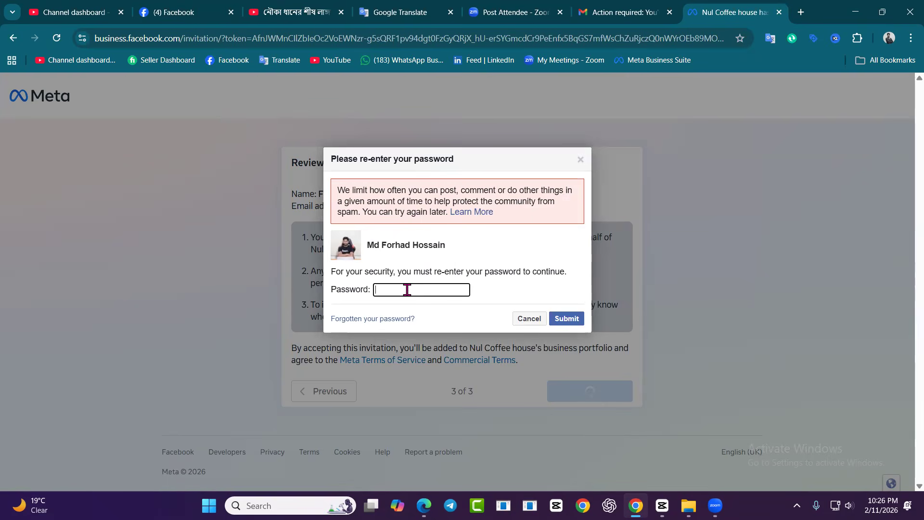
Retry the invitation's security check by entering and submitting the account password again
key(ctrl+v)
click(461, 291)
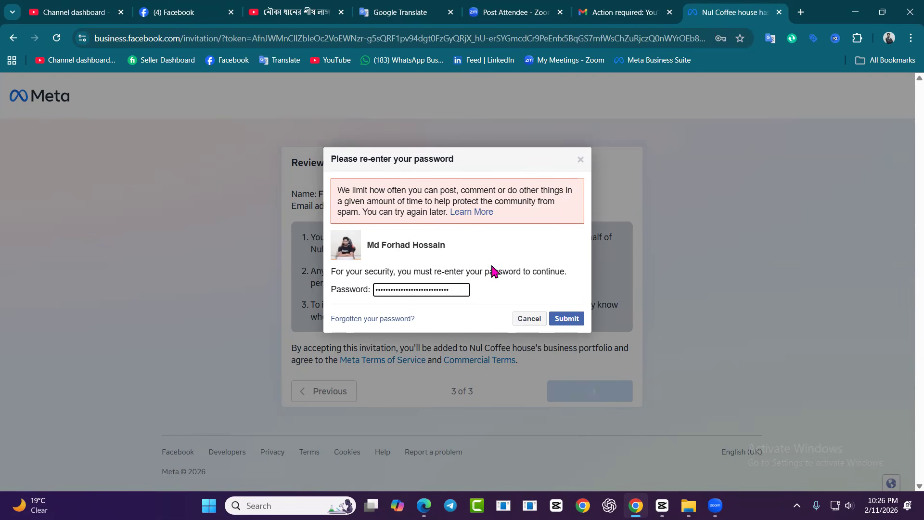
click(569, 321)
click(499, 289)
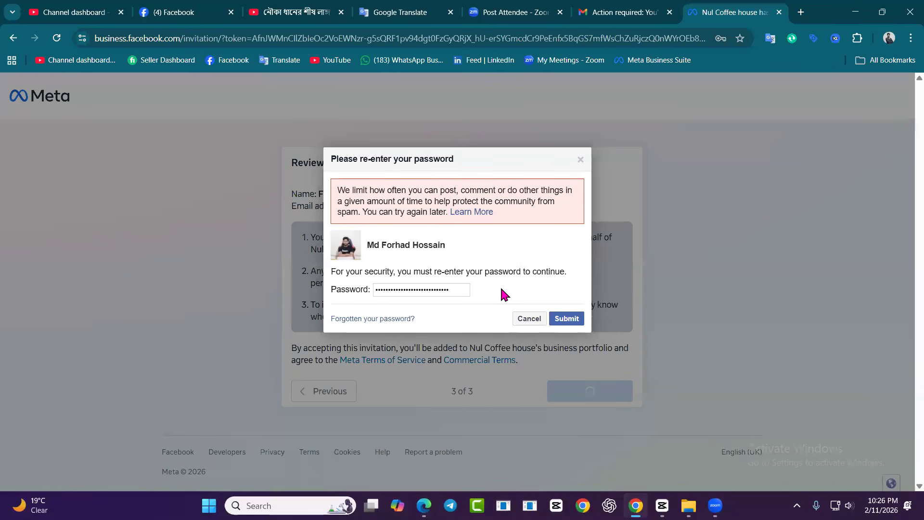
click(567, 318)
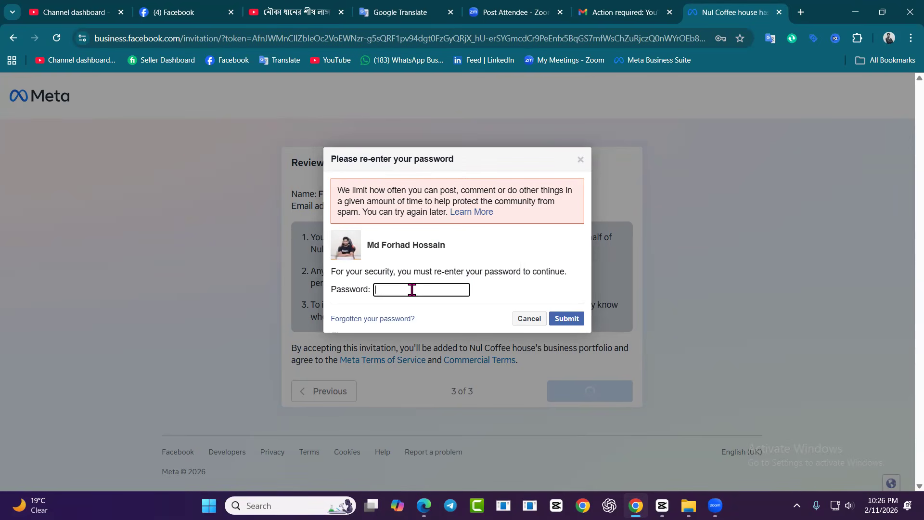
key(ctrl+v)
click(568, 319)
Switch Facebook from the Skillup Institute Page to the personal profile, and reopen the portfolio invitation from Gmail, logging in with Facebook
click(207, 12)
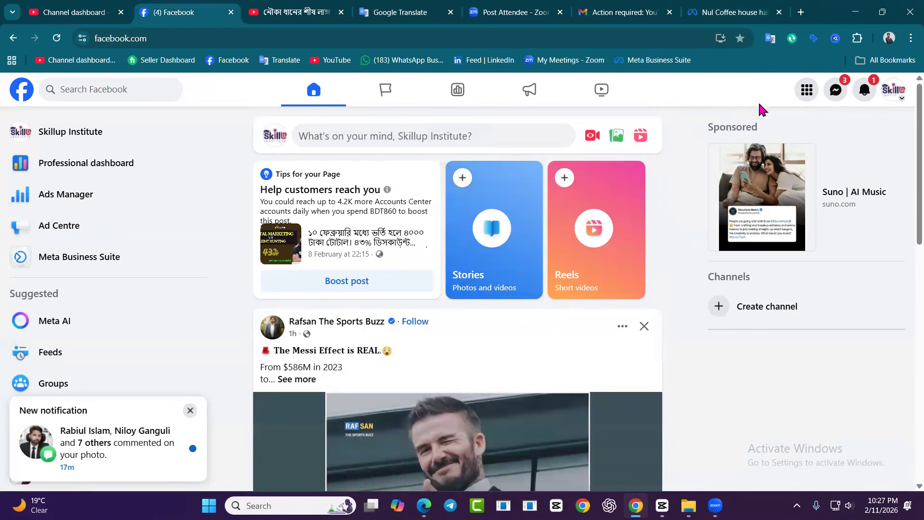
click(894, 90)
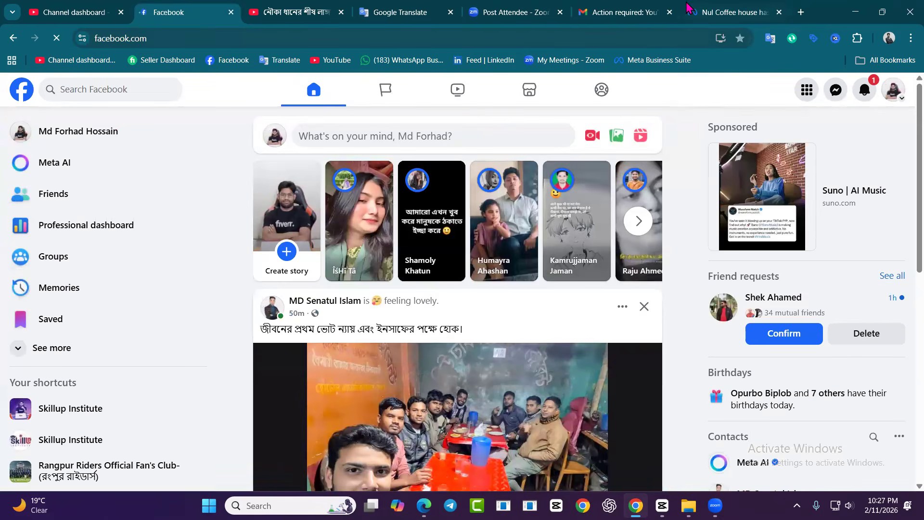
click(640, 11)
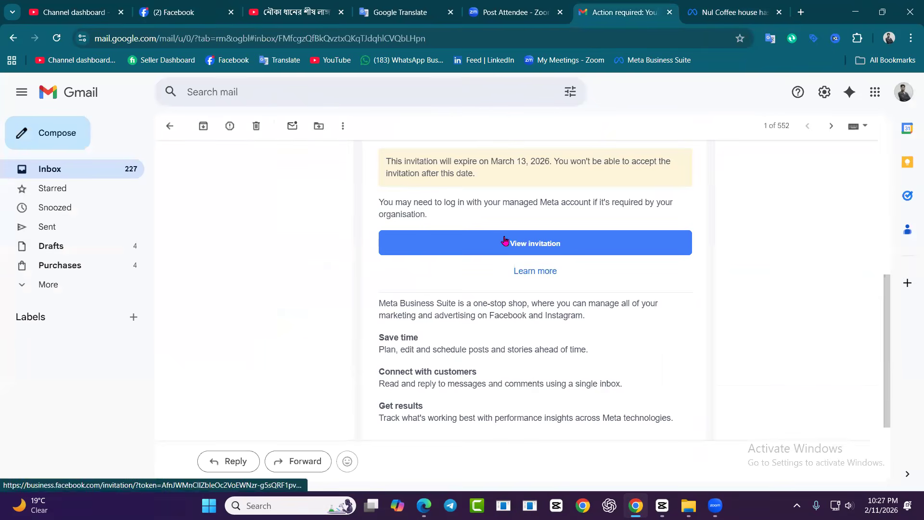
click(505, 241)
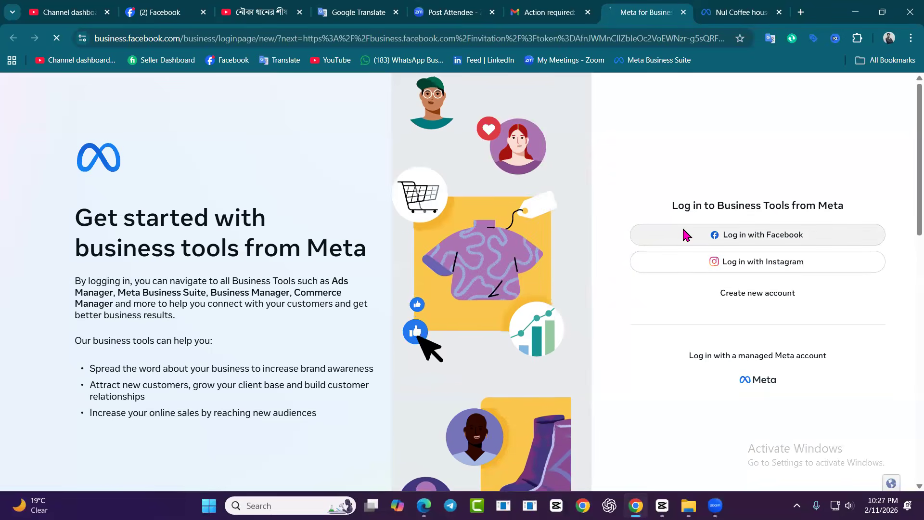
click(686, 235)
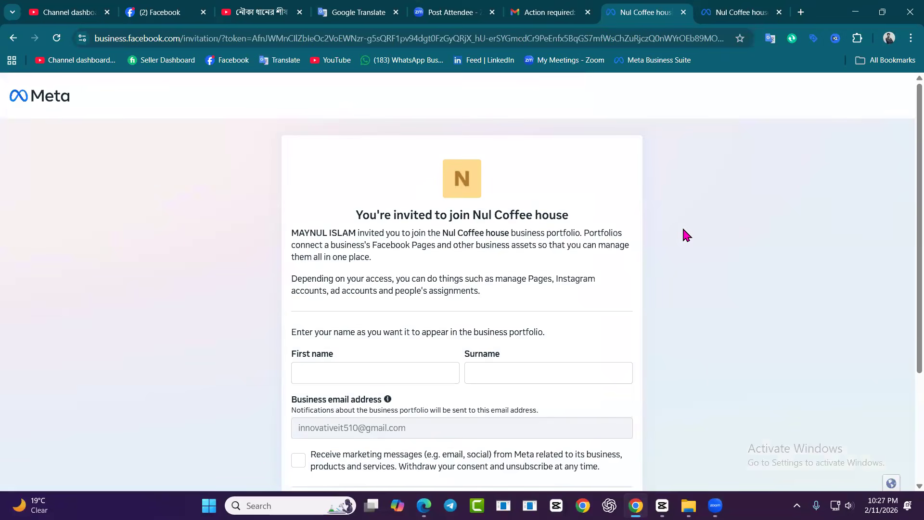
Fill in the invitation with first name "Innovative" and surname "It", leaving marketing messages off
scroll(330, 278, down, 2)
click(320, 251)
click(397, 284)
scroll(493, 289, down, 1)
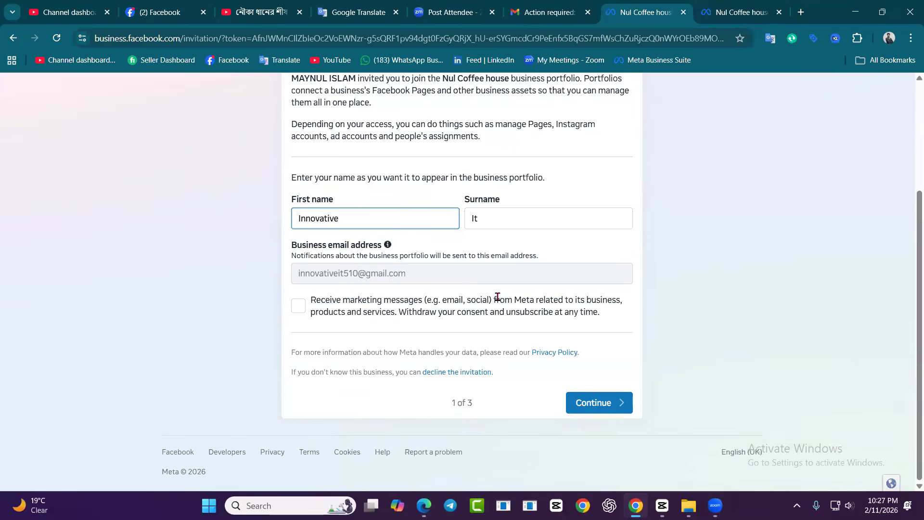
Continue to the final invitation review, try to accept the invitation and submit the account password for the security check
click(593, 402)
click(582, 378)
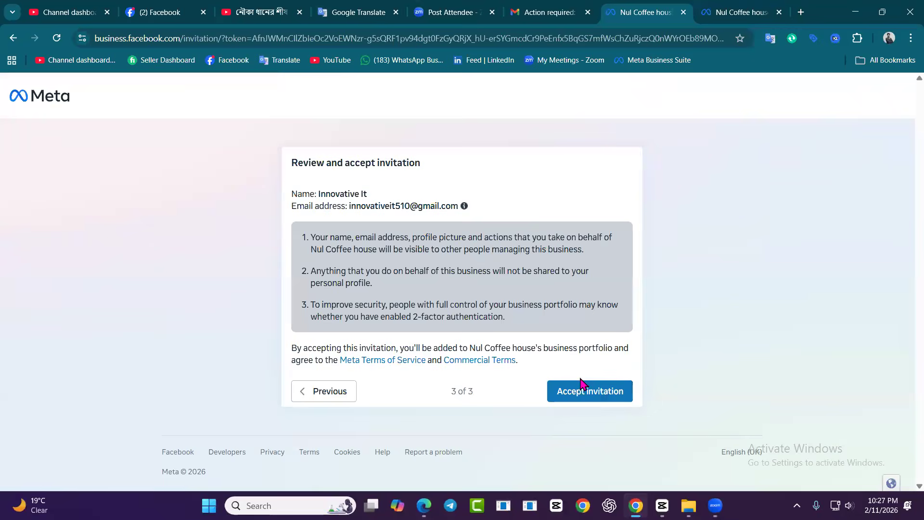
click(582, 386)
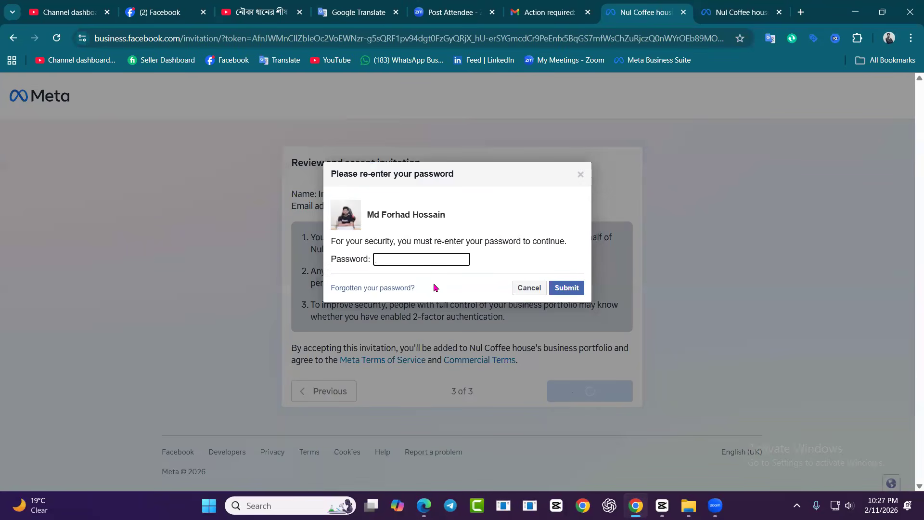
click(569, 285)
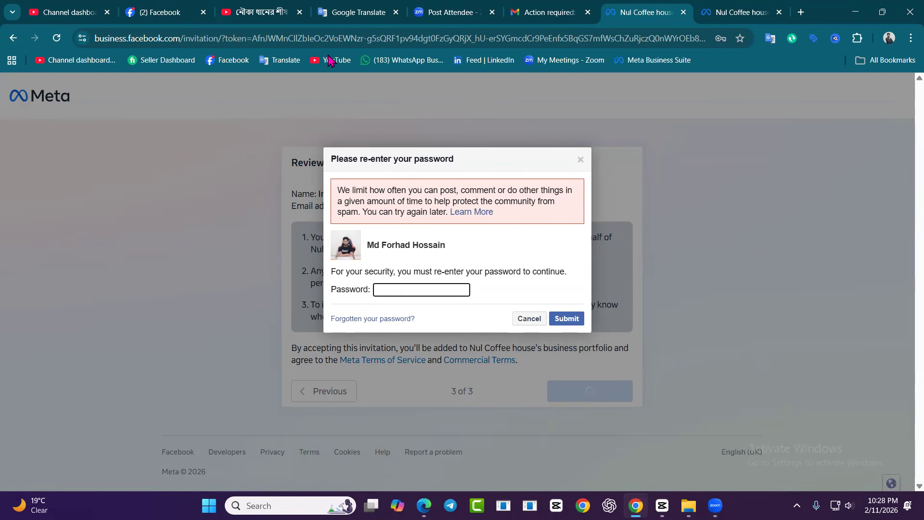
Return to the Facebook home page, dismiss the profile-switch notice and open Ads Manager from the expanded shortcuts
click(159, 12)
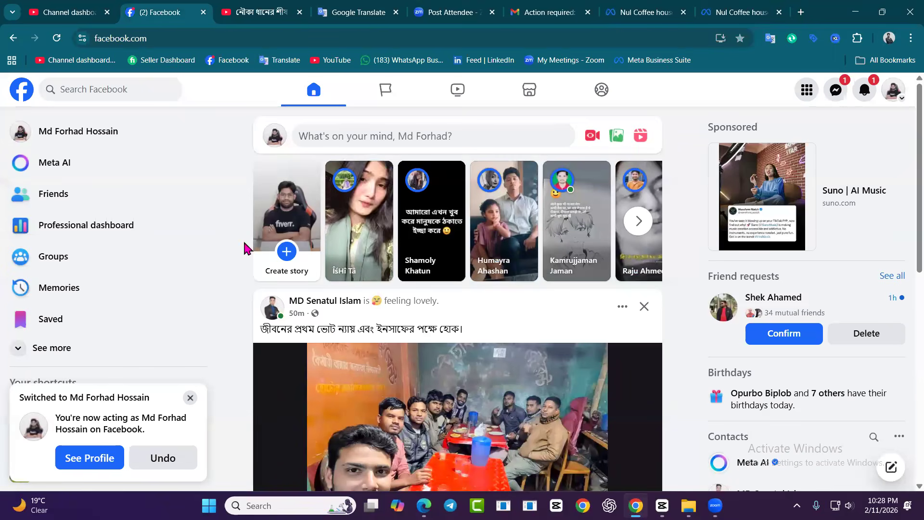
click(191, 398)
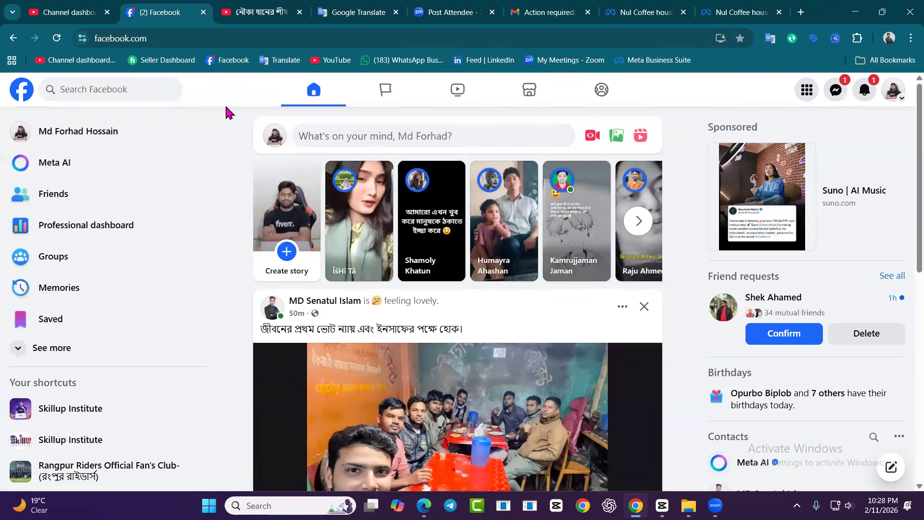
click(62, 355)
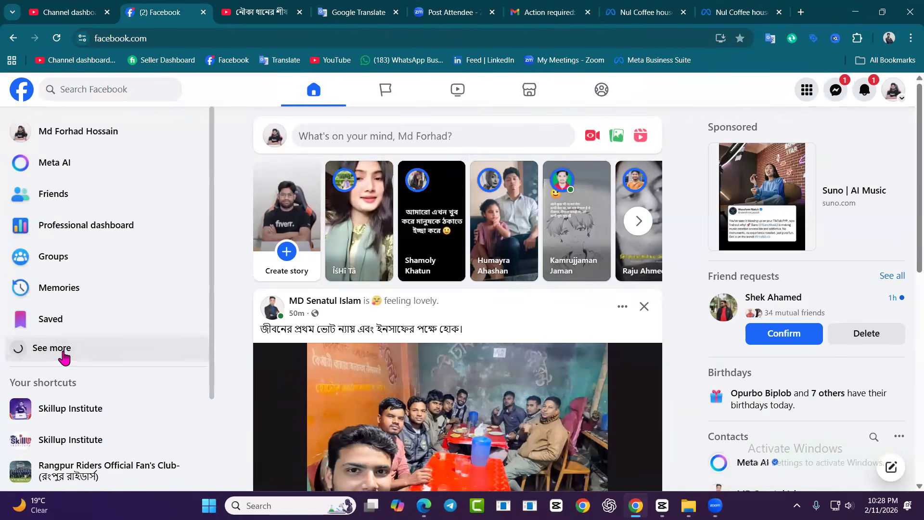
scroll(107, 280, down, 1)
scroll(107, 281, down, 1)
click(88, 260)
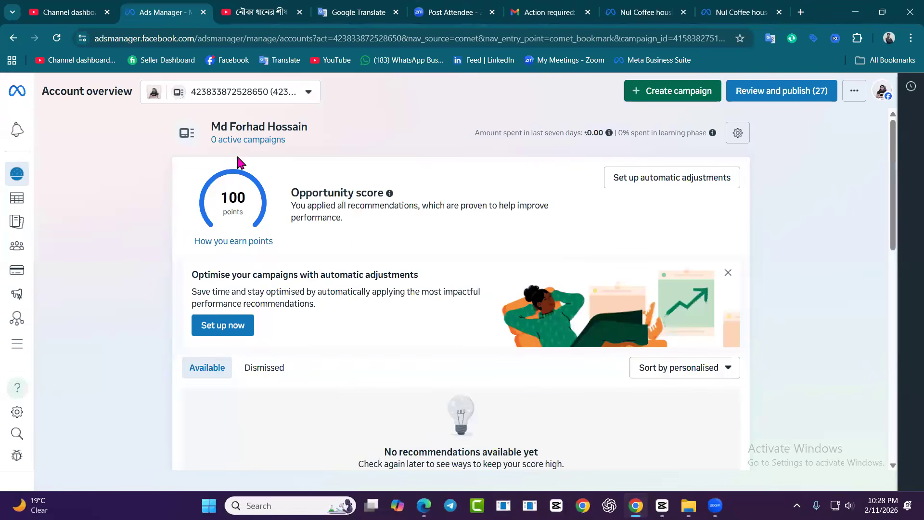
Look through the business portfolios in the ad account list, select SEO IN SEO and open its business settings
click(269, 96)
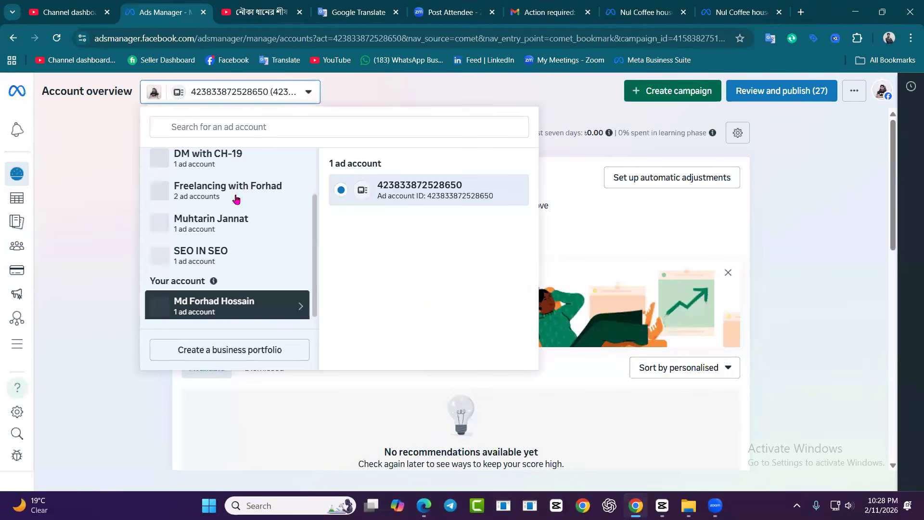
scroll(206, 229, up, 2)
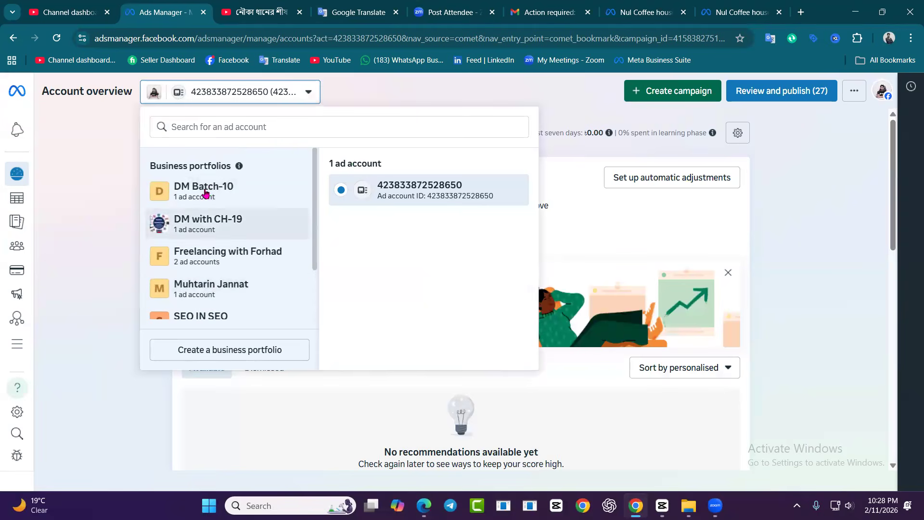
scroll(210, 201, down, 2)
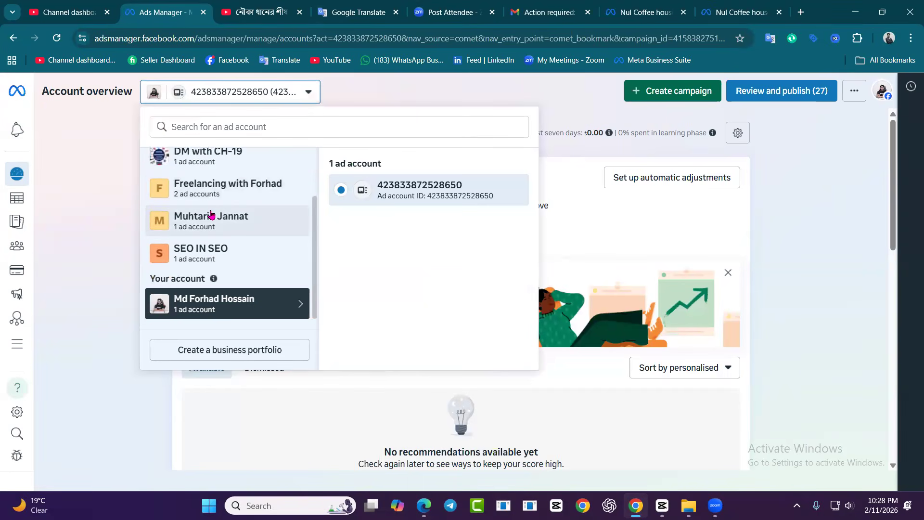
scroll(212, 211, up, 2)
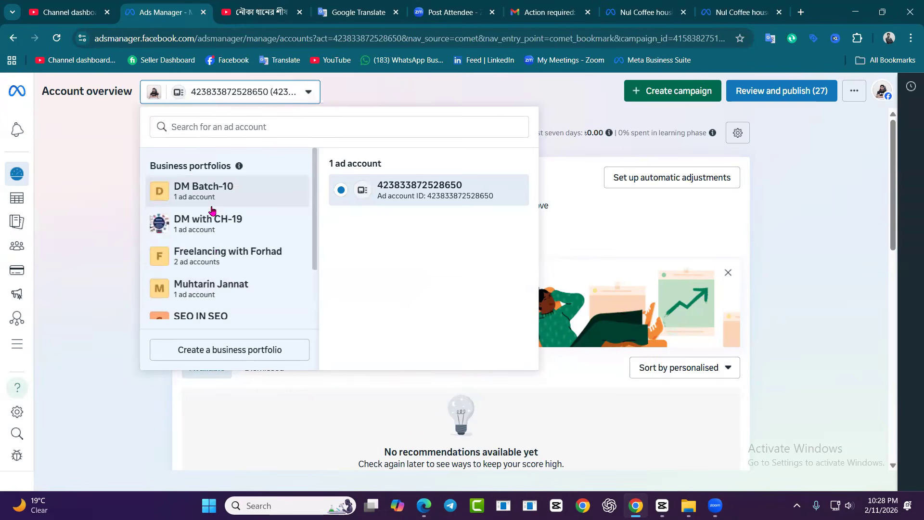
scroll(212, 212, down, 2)
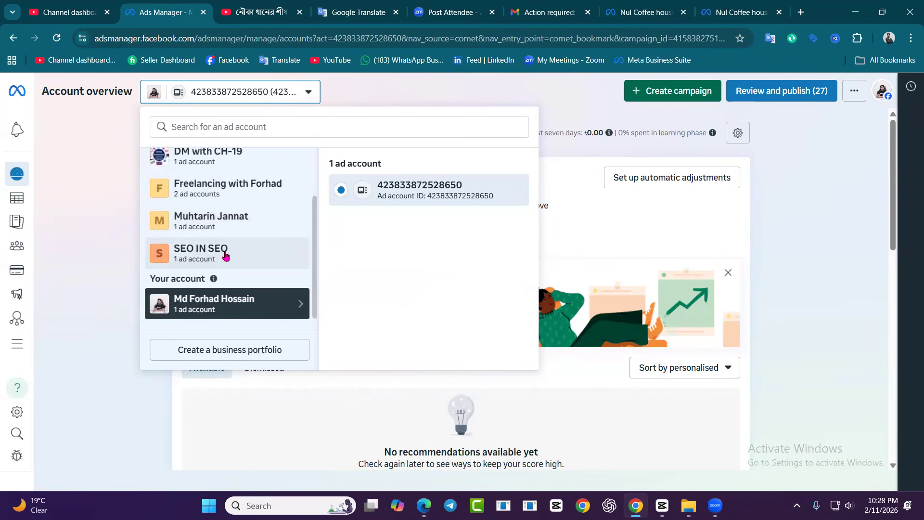
click(218, 251)
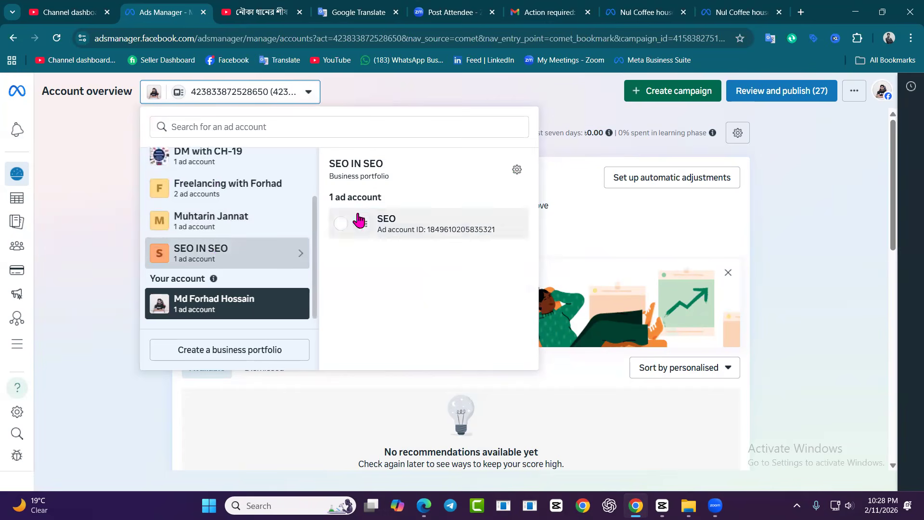
click(518, 169)
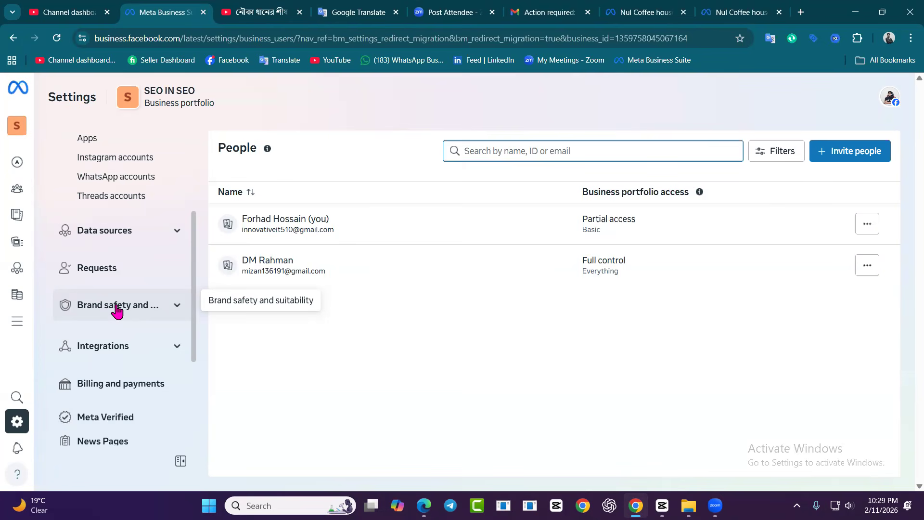
key(ctrl+shift+i)
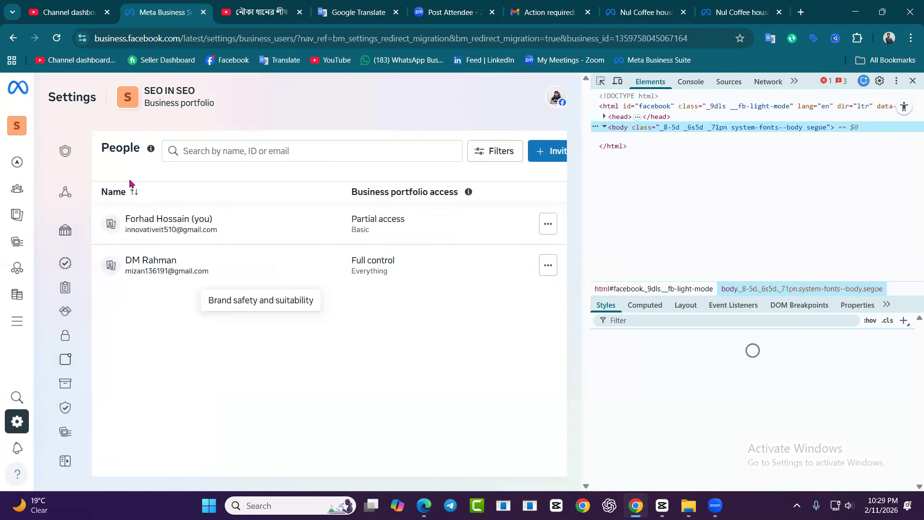
click(493, 84)
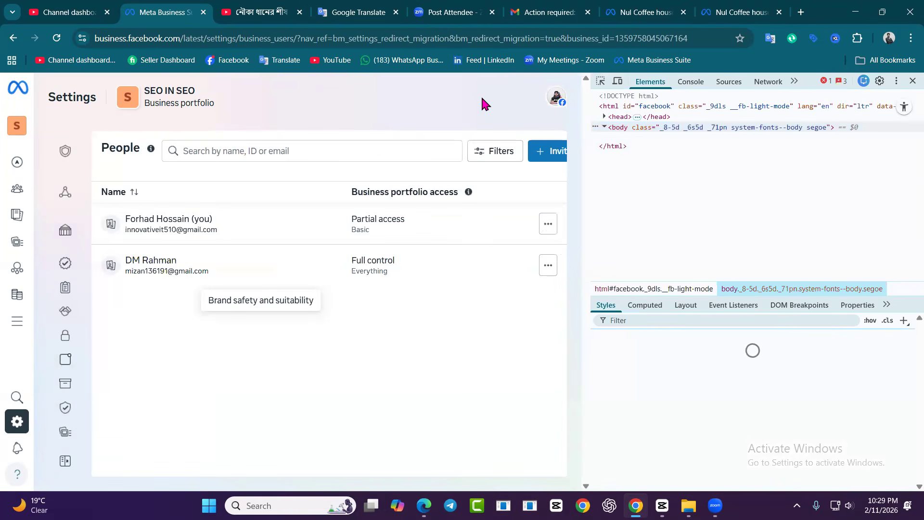
click(912, 81)
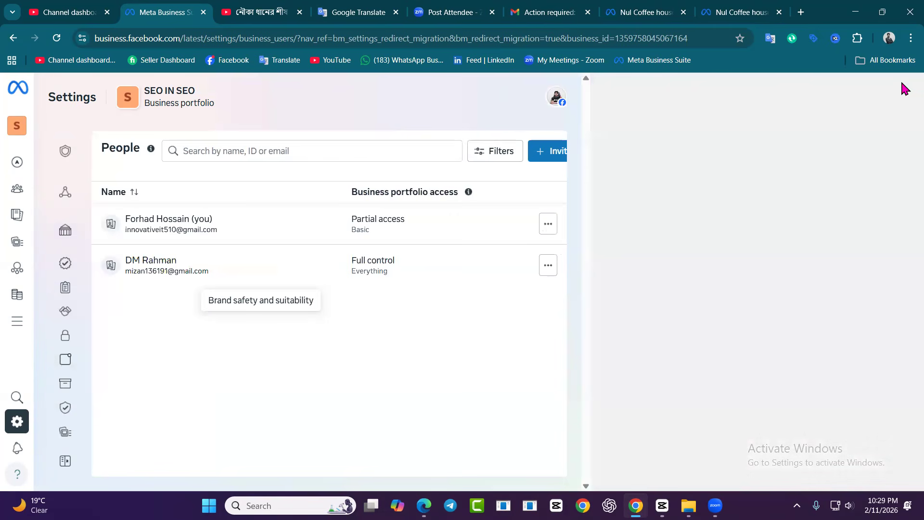